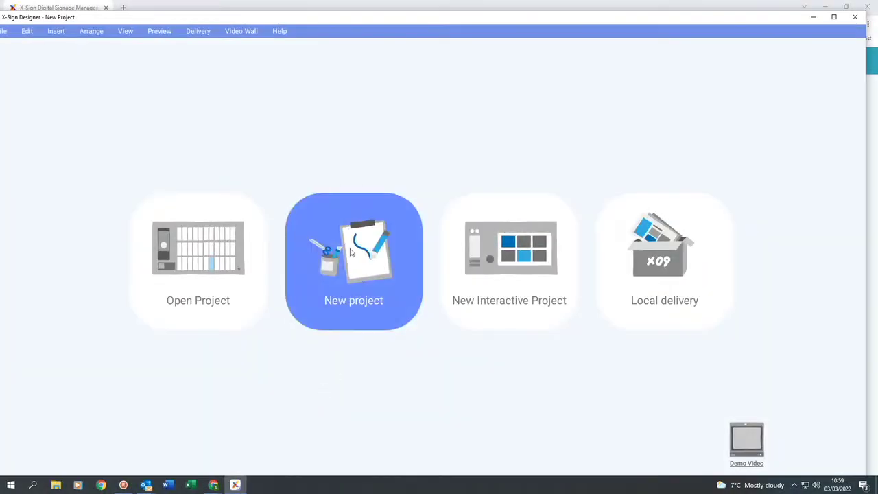
- Create a new landscape 1920x1080 project named 'X-sign demo' with a 1x1 panel
click(354, 254)
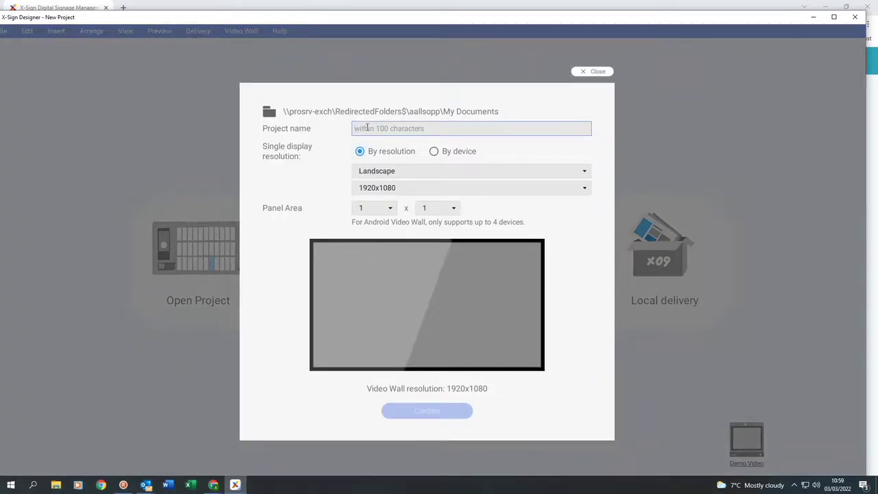
text(X)
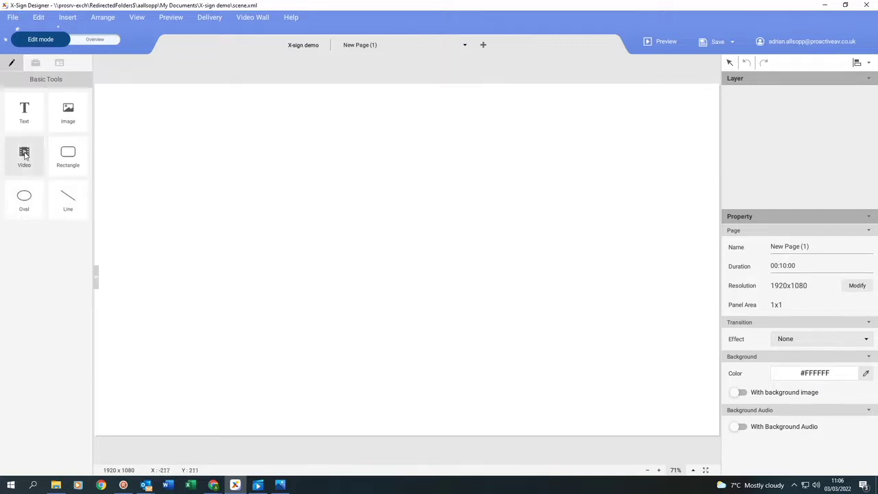
- Apply the School Information Board template from the Widgets template list to the page
click(36, 63)
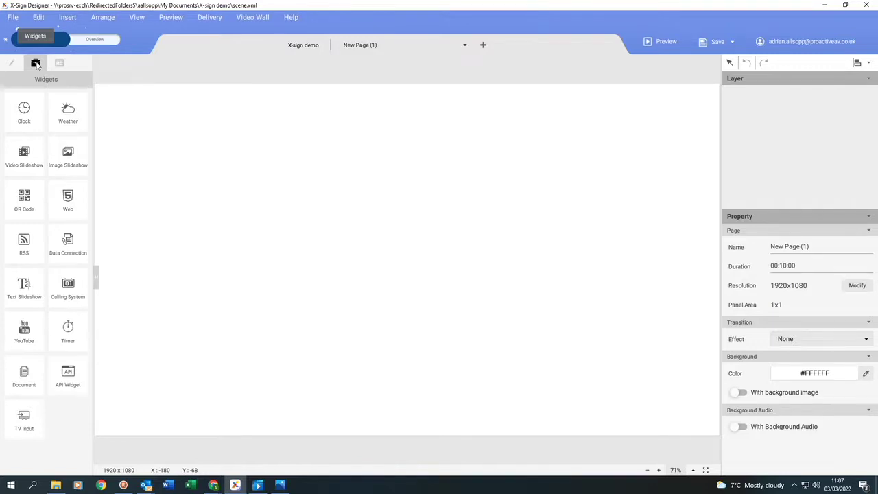
click(59, 64)
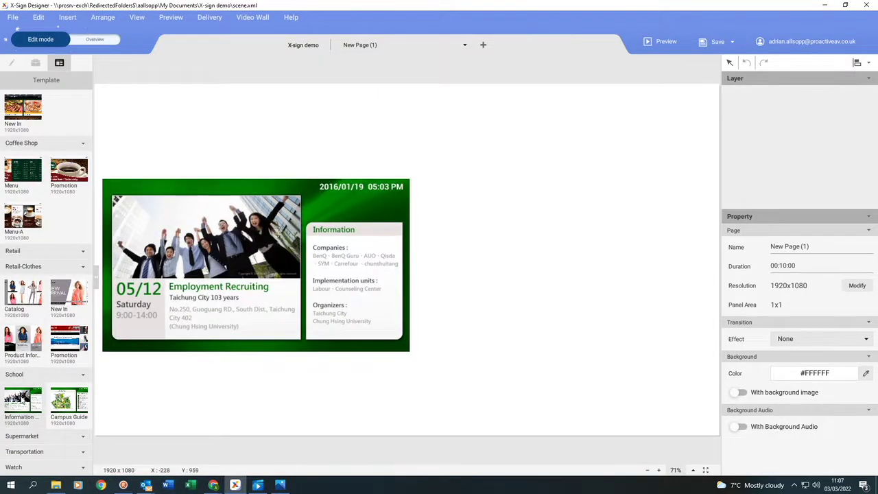
click(24, 396)
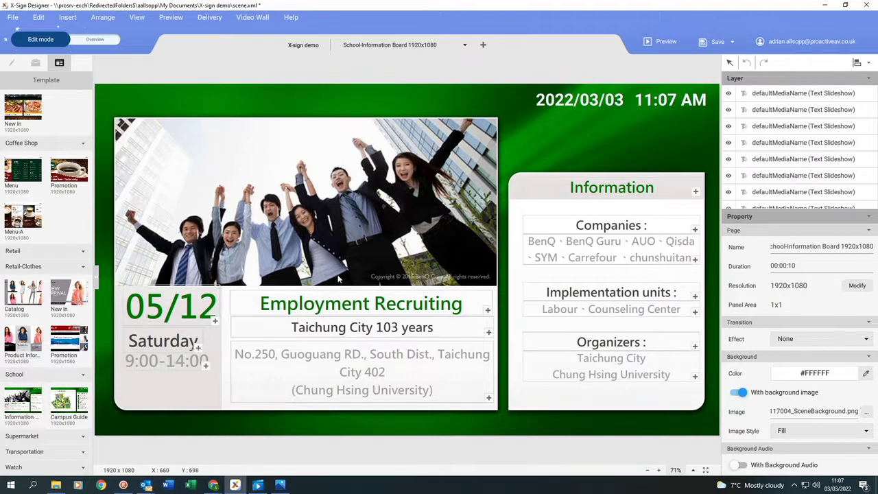
- Replace the recruiting photo with a Video Slideshow sized 1126 × 483 in the upper panel
click(335, 216)
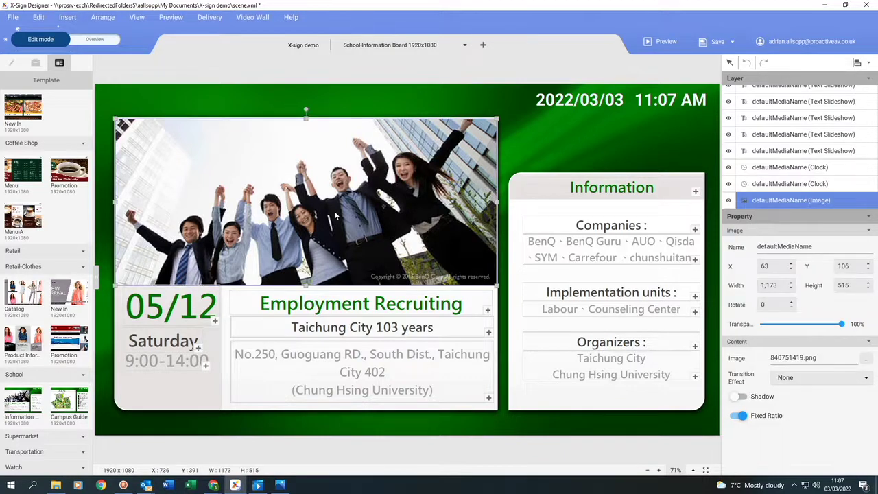
key(Delete)
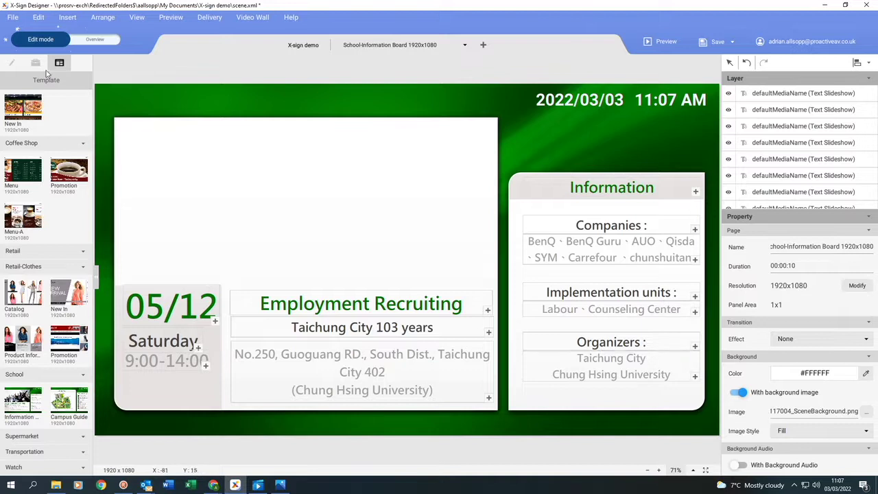
click(36, 62)
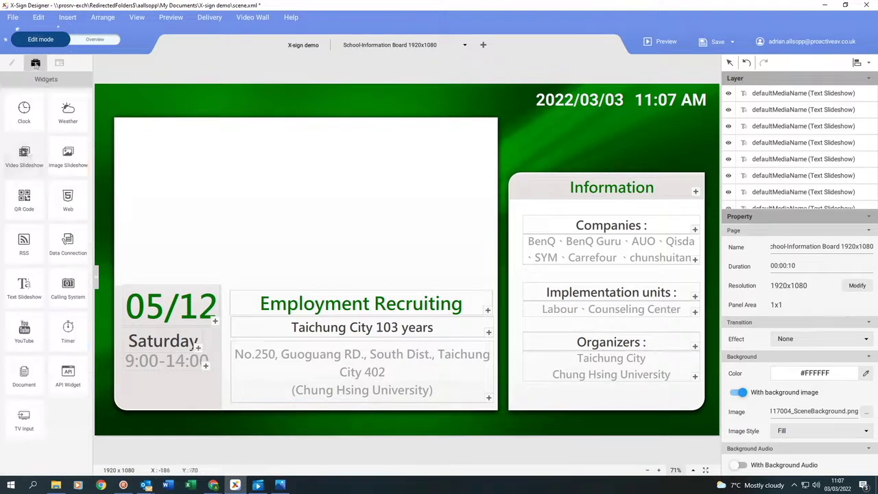
click(24, 152)
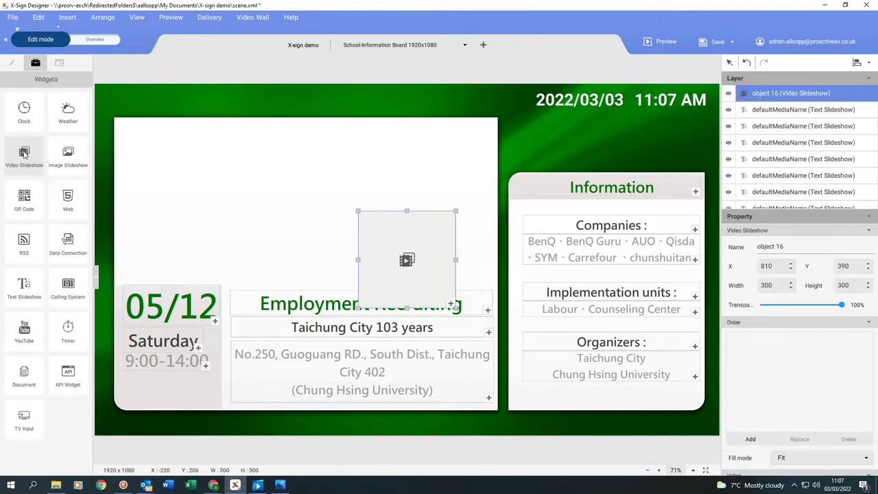
drag(391, 245, 155, 165)
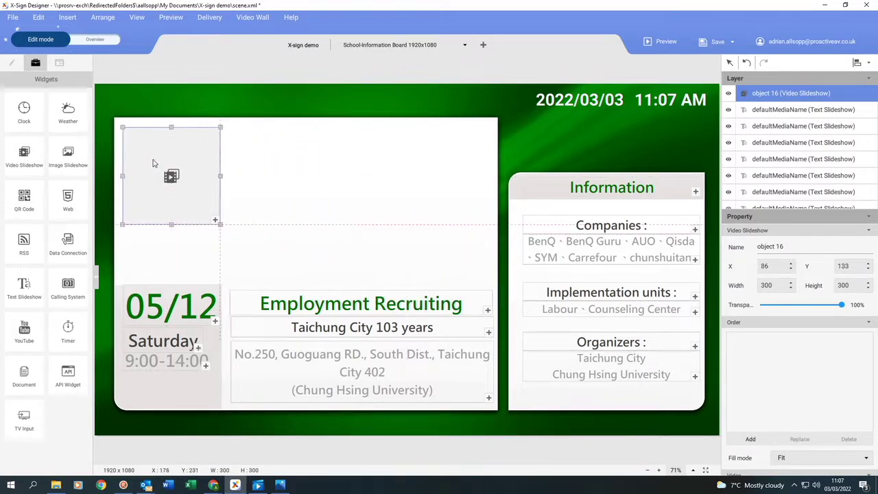
drag(219, 225, 485, 283)
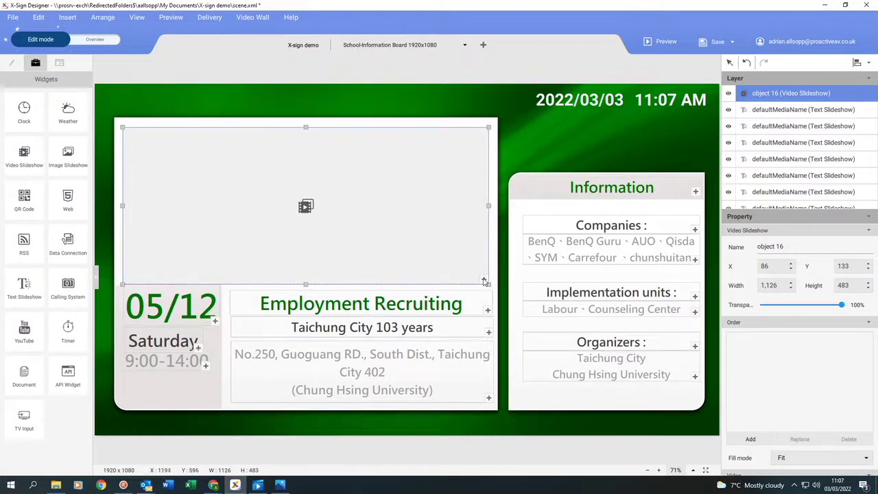
- Load 'Peru 8K HDR 60FPS (FUHD).mp4' from the USB drive's Template Folder > Videos into the slideshow
click(484, 280)
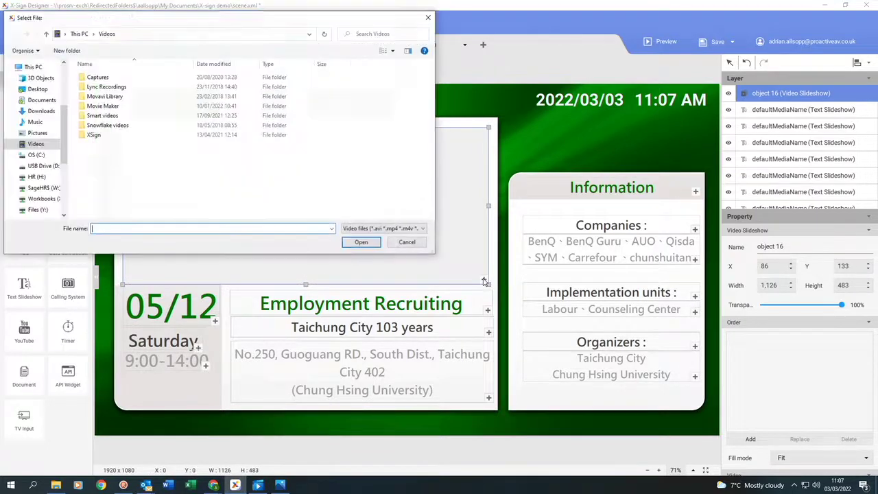
click(36, 166)
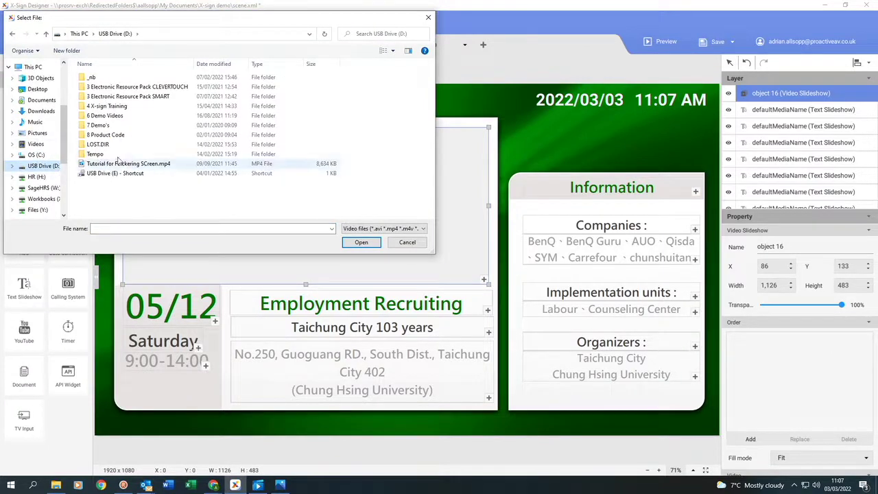
double_click(106, 105)
double_click(103, 106)
double_click(99, 106)
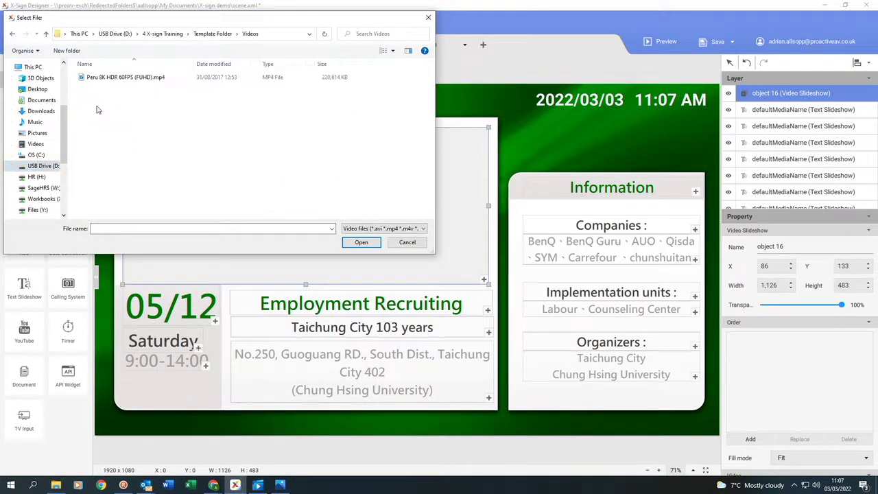
double_click(107, 78)
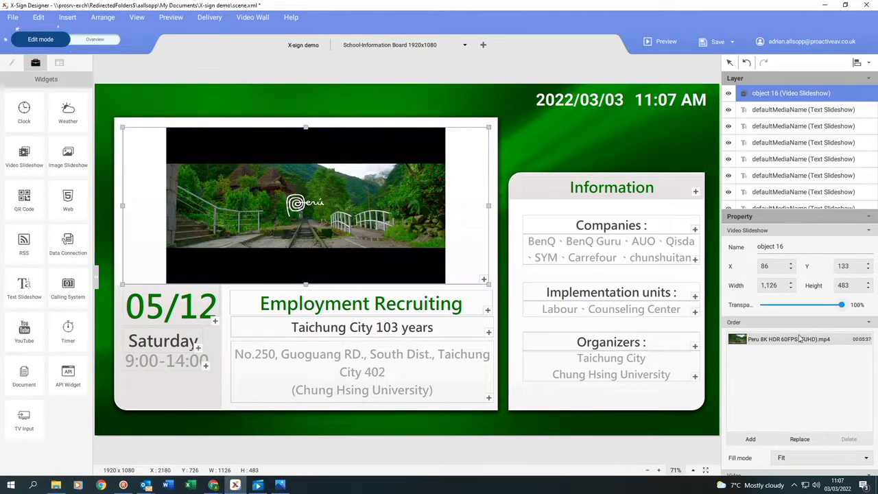
scroll(798, 356, down, 1)
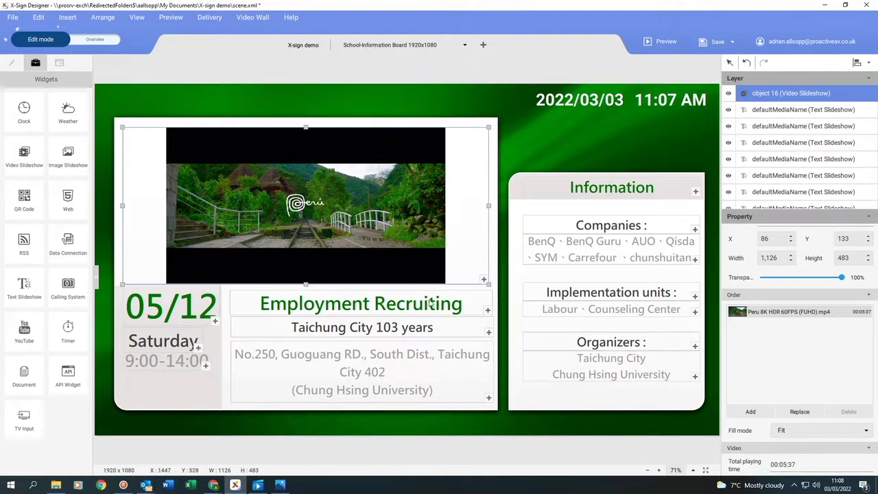
- Retype the Employment Recruiting heading as 'Proactive Infant School'
click(367, 307)
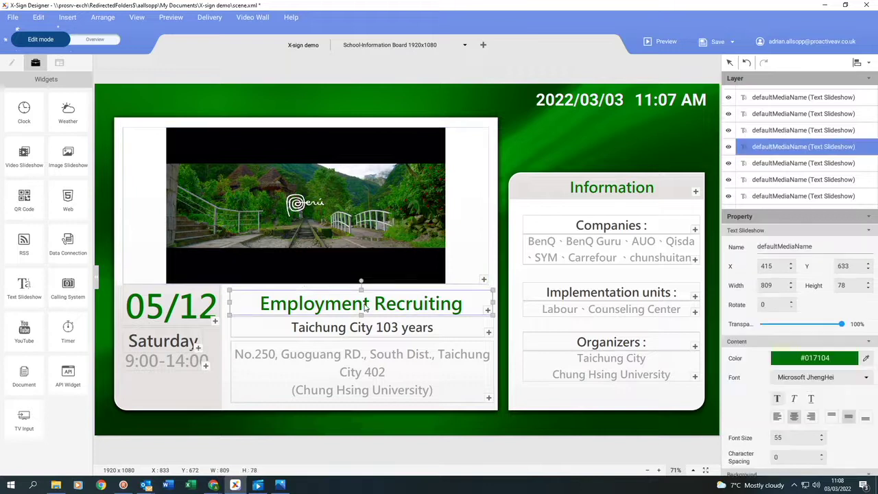
double_click(366, 308)
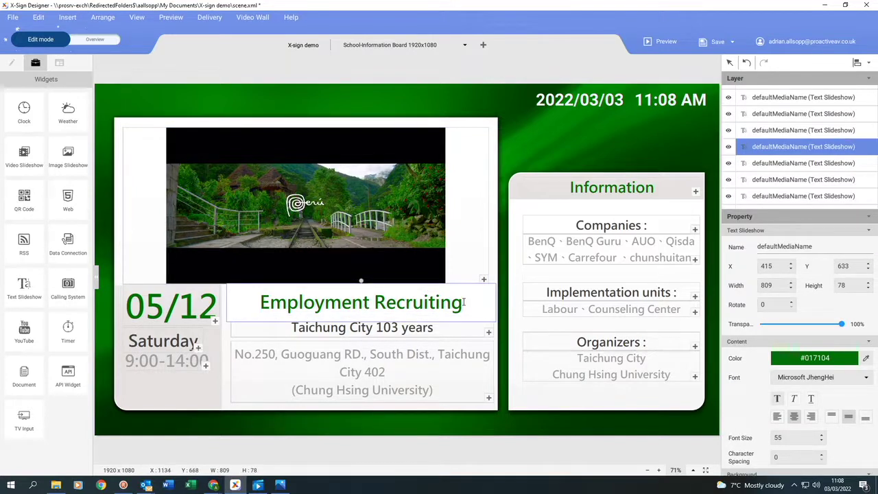
drag(464, 303, 262, 302)
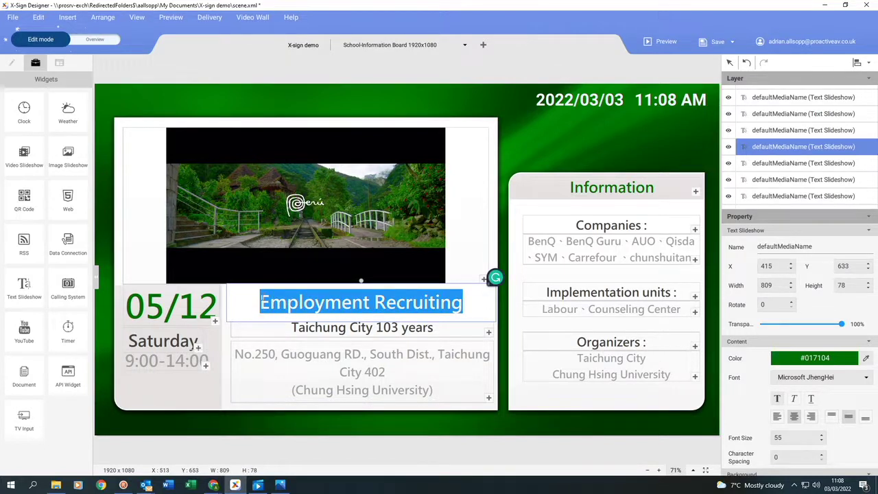
text(Proactive School)
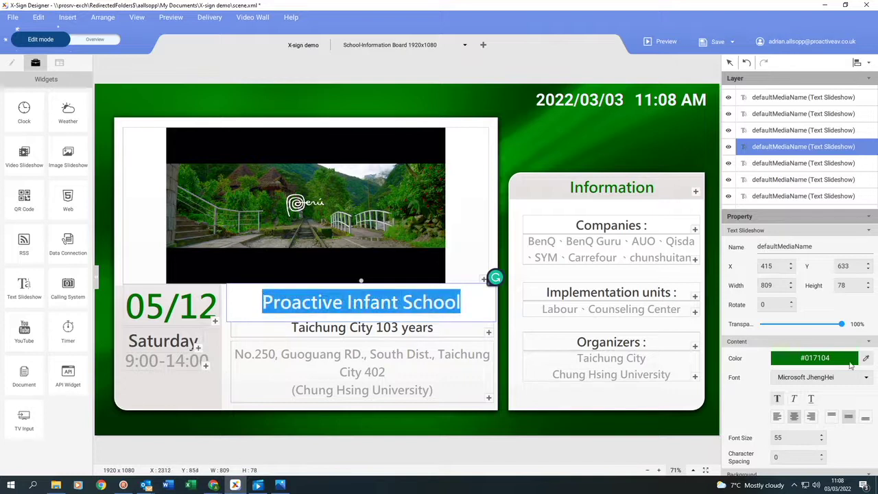
- Colour the heading dark blue #303F9F and set its font to Mistral
click(845, 359)
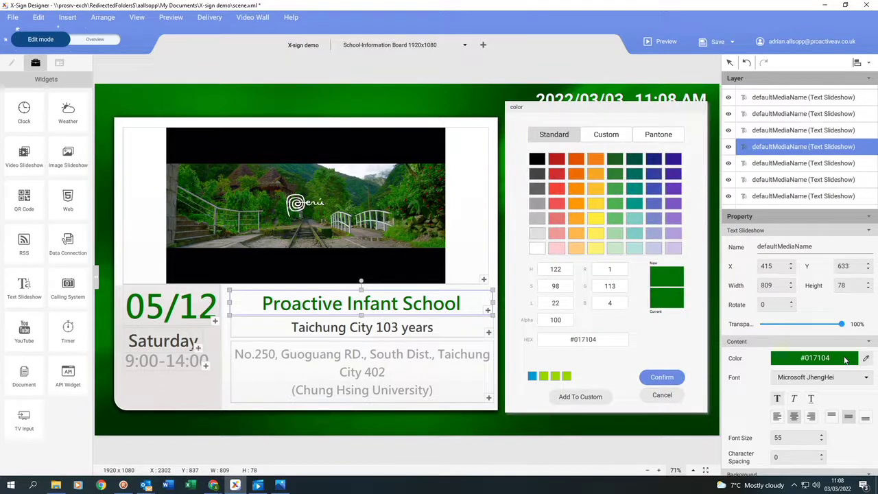
click(652, 175)
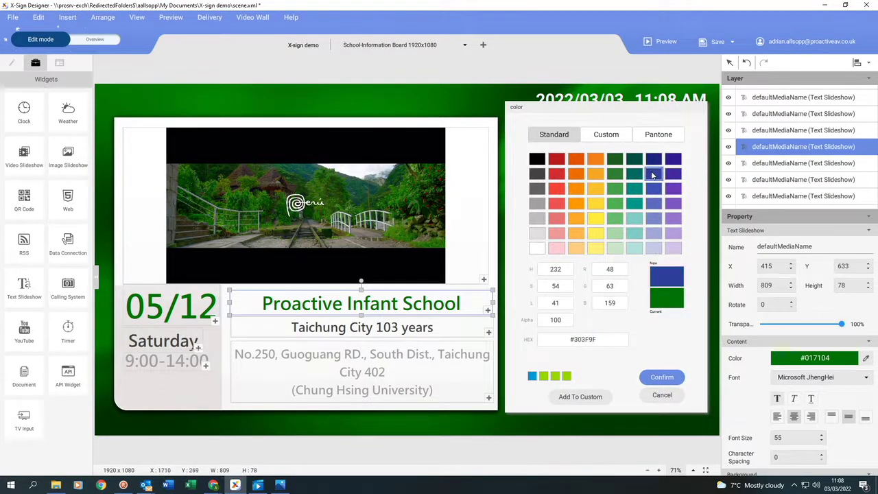
click(662, 377)
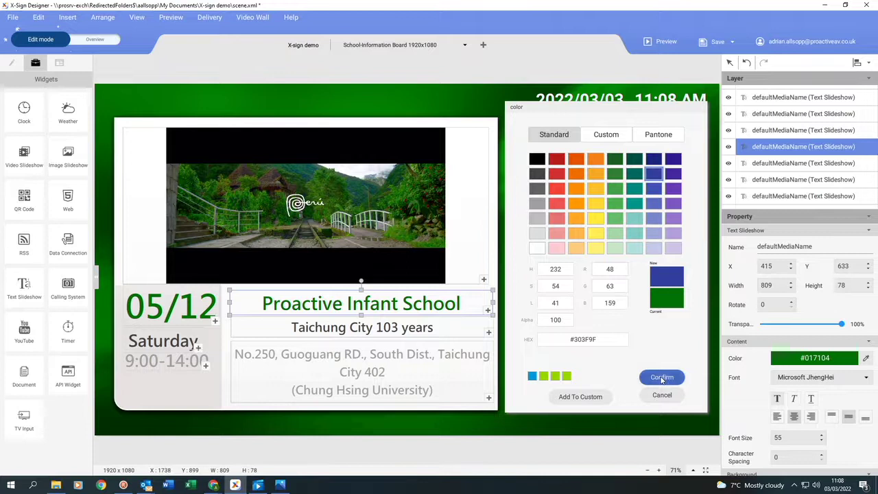
click(866, 378)
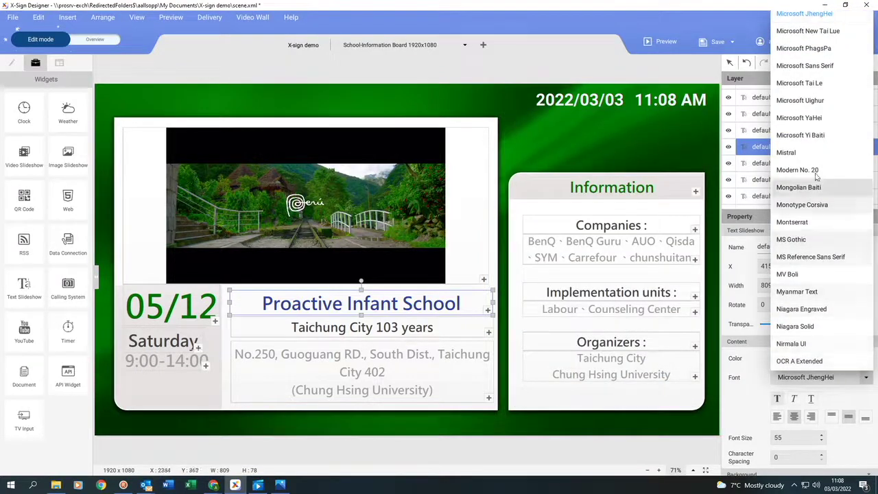
click(788, 155)
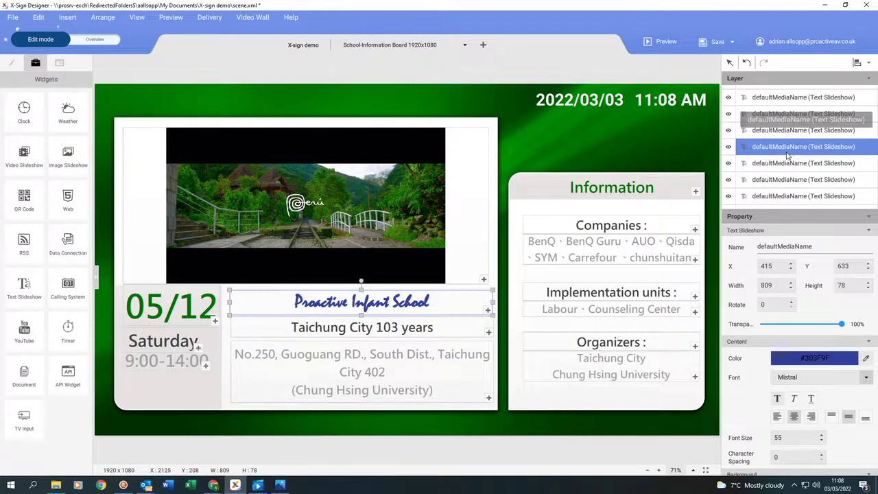
double_click(284, 325)
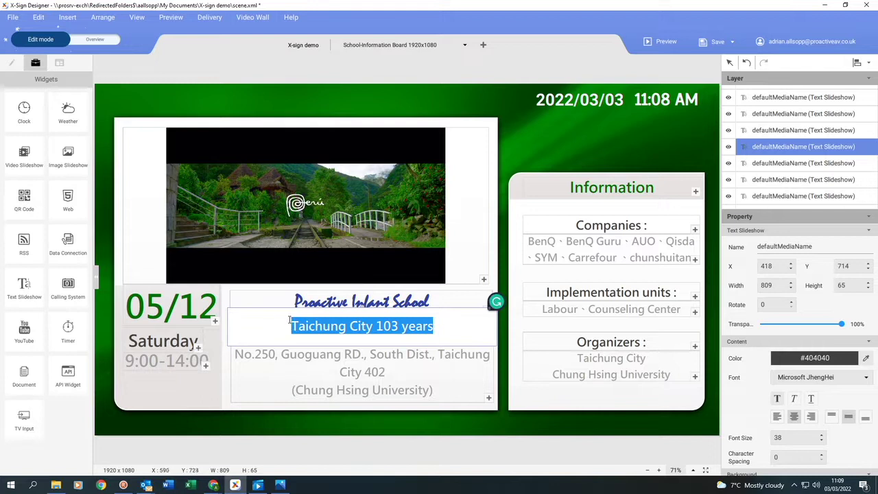
key(BackSpace)
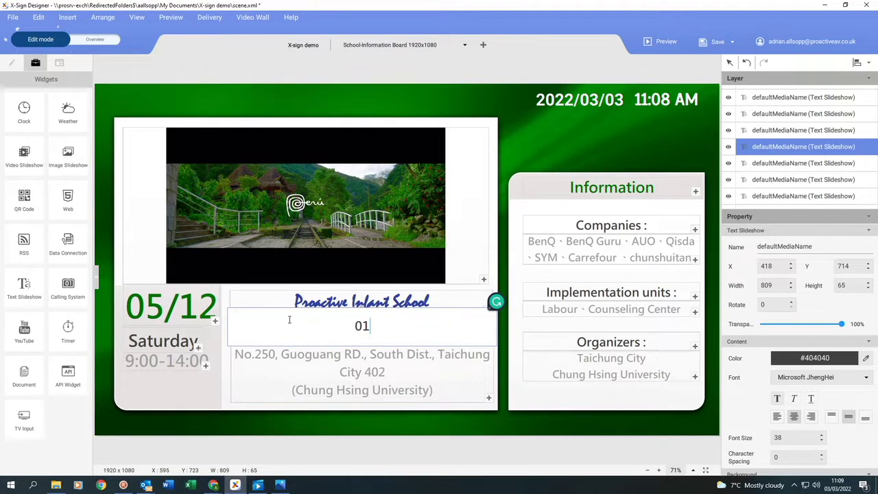
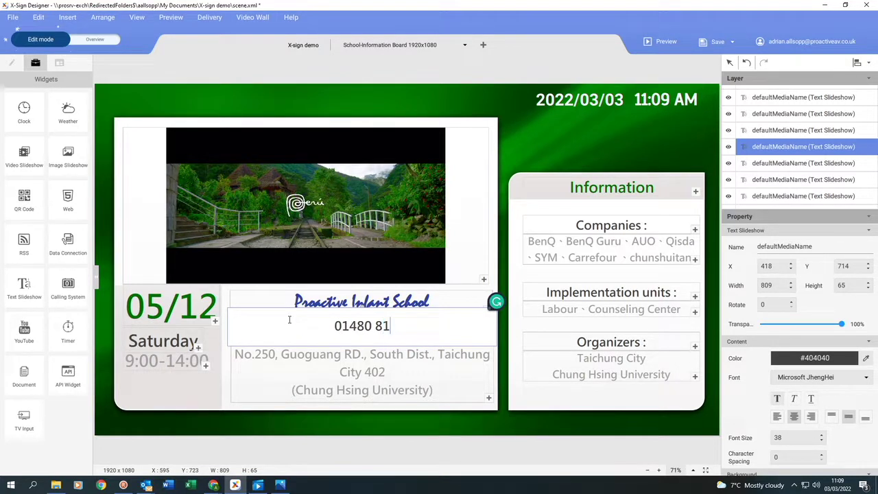
key(Escape)
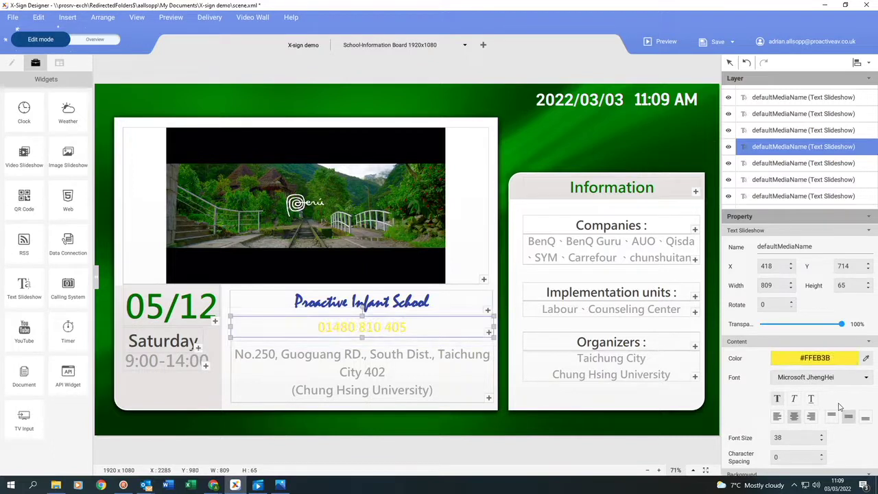
- Give the phone line a dark blue background strip
scroll(843, 409, down, 3)
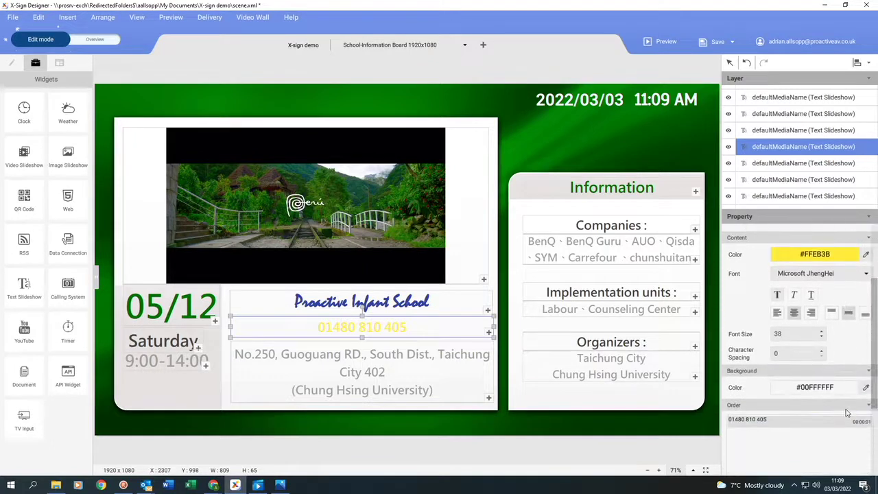
click(851, 390)
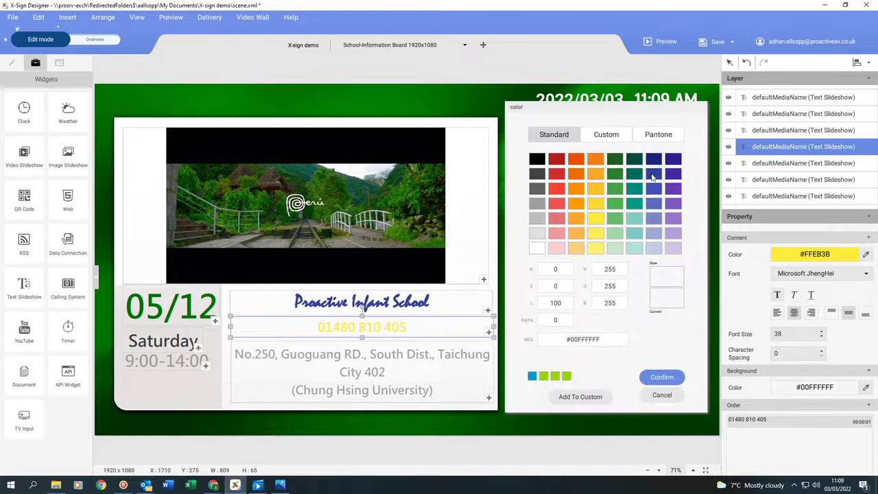
click(653, 174)
click(662, 376)
click(421, 389)
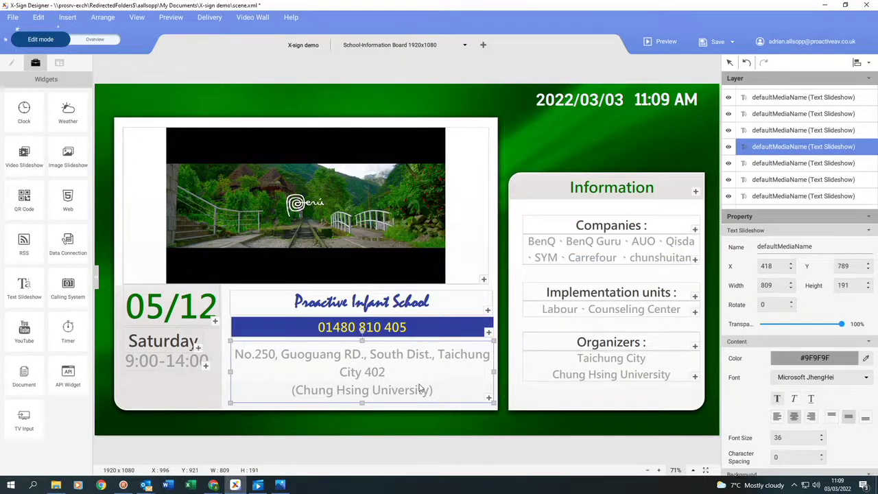
- Delete the address box and place an Image Slideshow of about 273×188 below the phone bar
key(Delete)
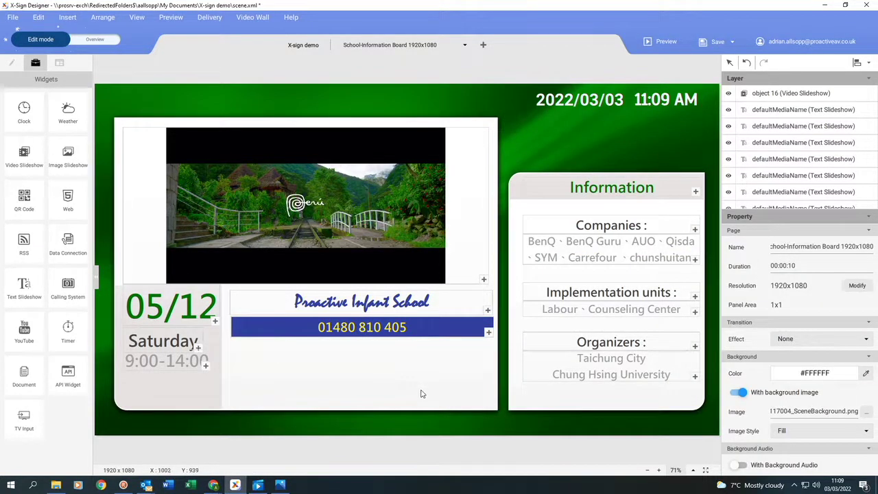
click(68, 152)
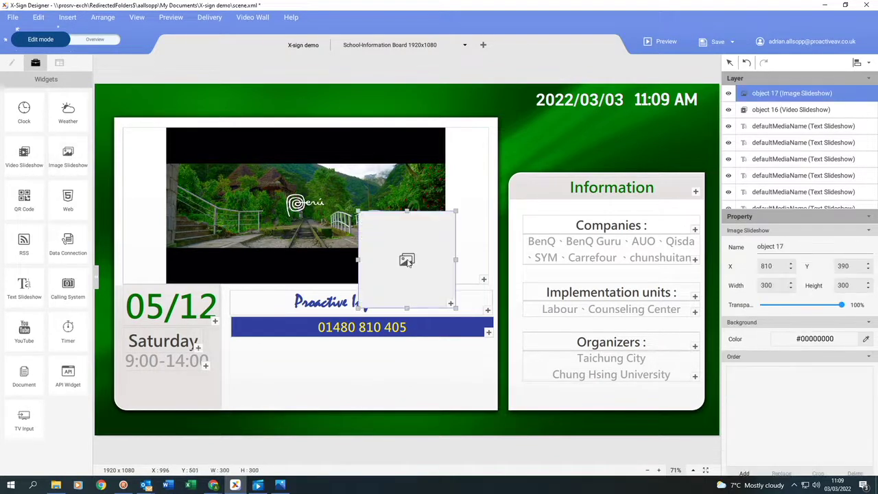
drag(402, 252, 405, 373)
drag(456, 427, 428, 391)
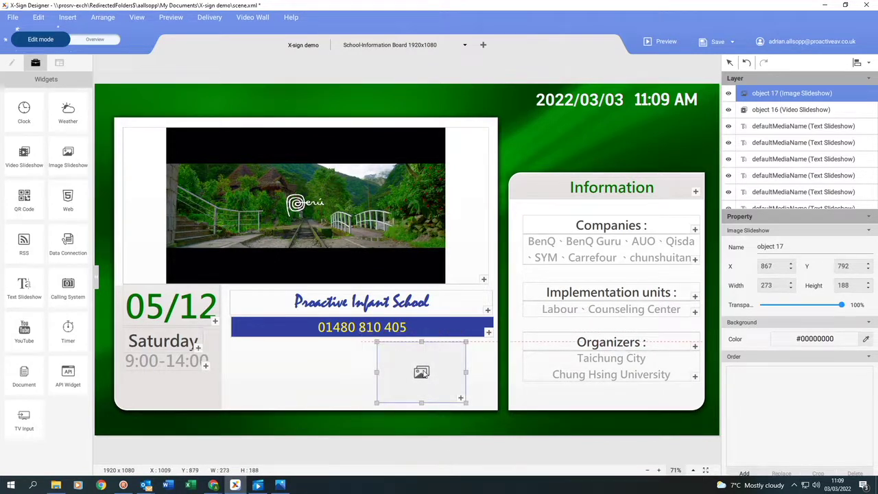
- Add the classroom photos to the image slideshow
double_click(462, 400)
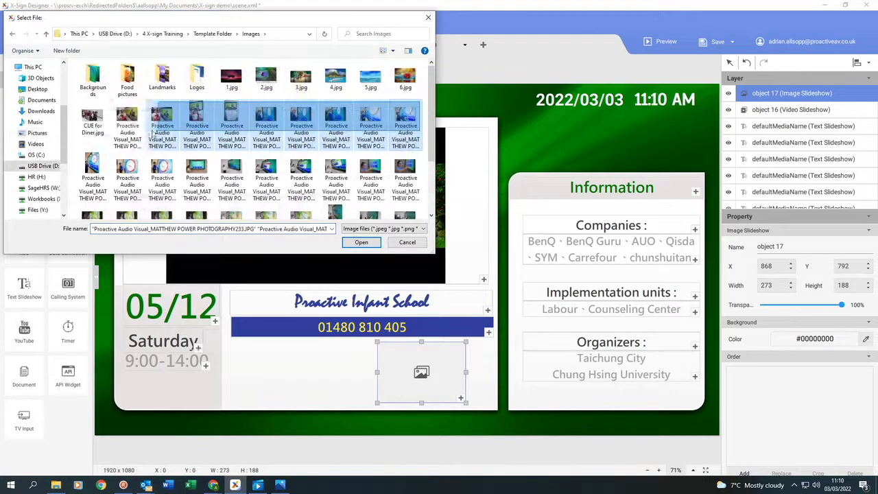
ctrl+click(99, 120)
click(361, 241)
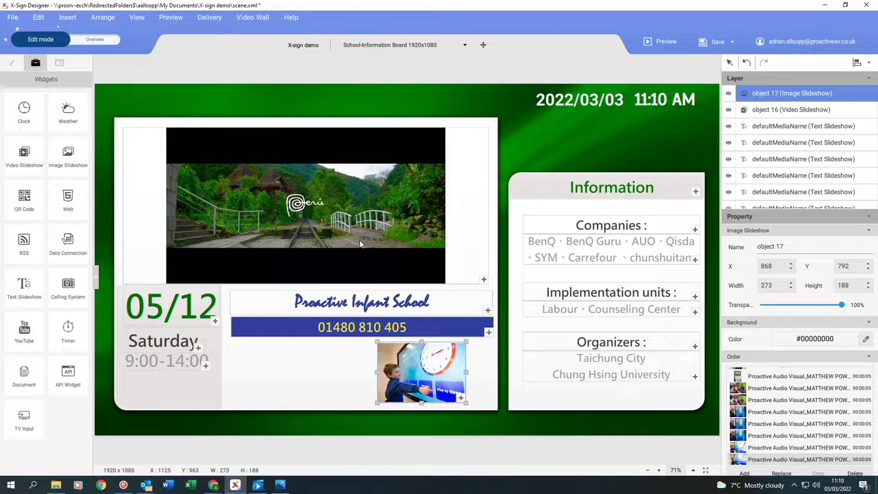
scroll(769, 321, down, 3)
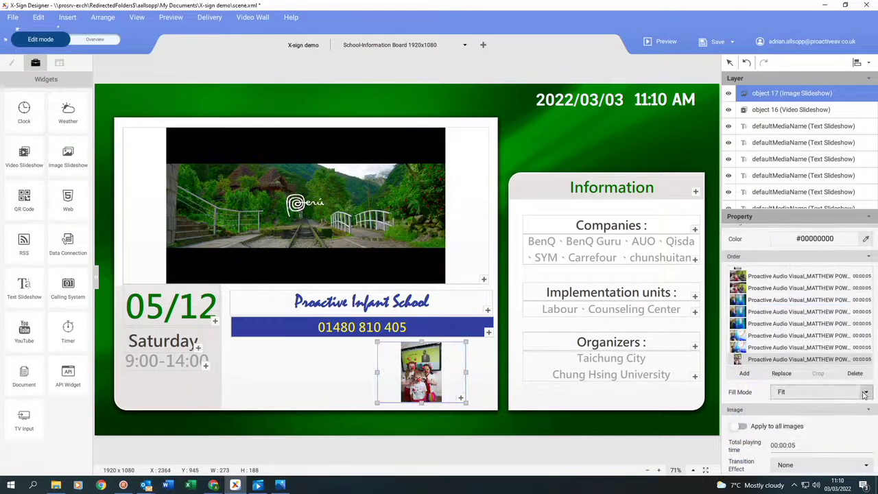
- Set the slideshow to Fit fill mode, Switch transition and 00:00:07 playing time
click(864, 394)
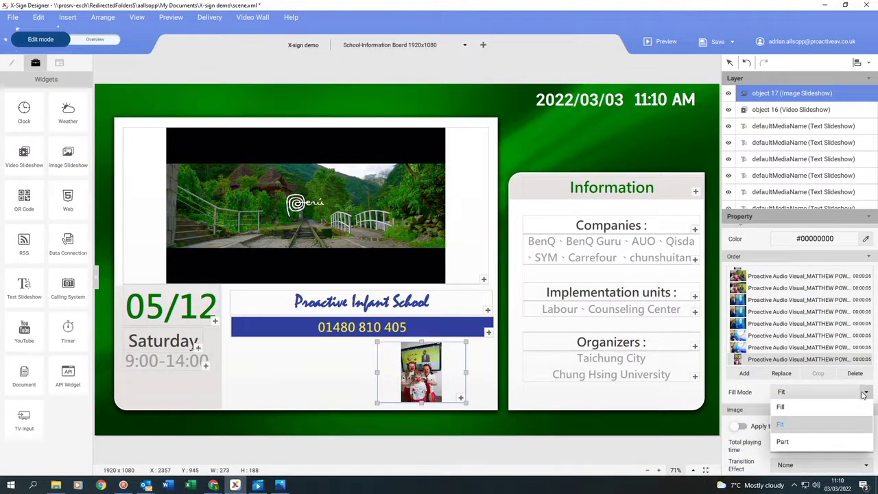
click(782, 426)
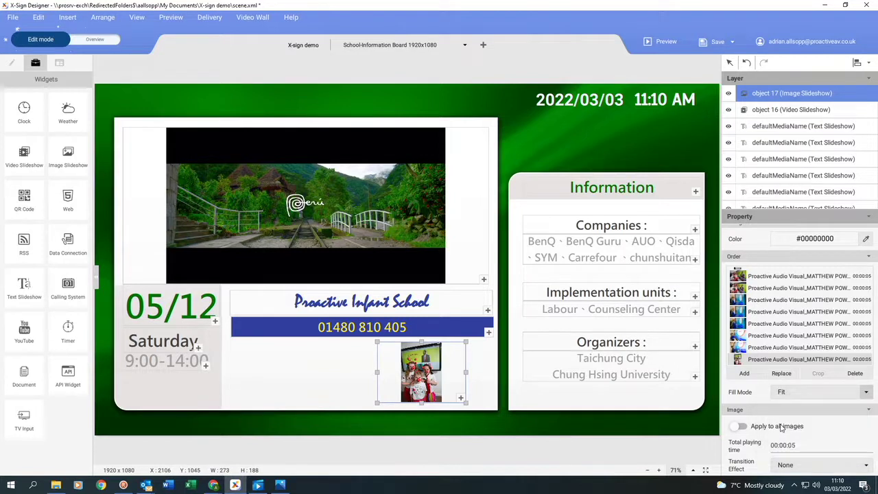
click(760, 277)
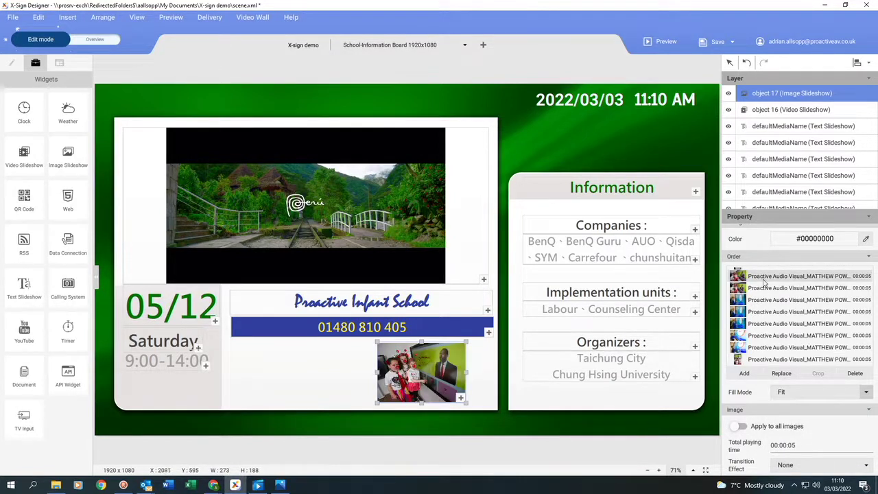
click(867, 467)
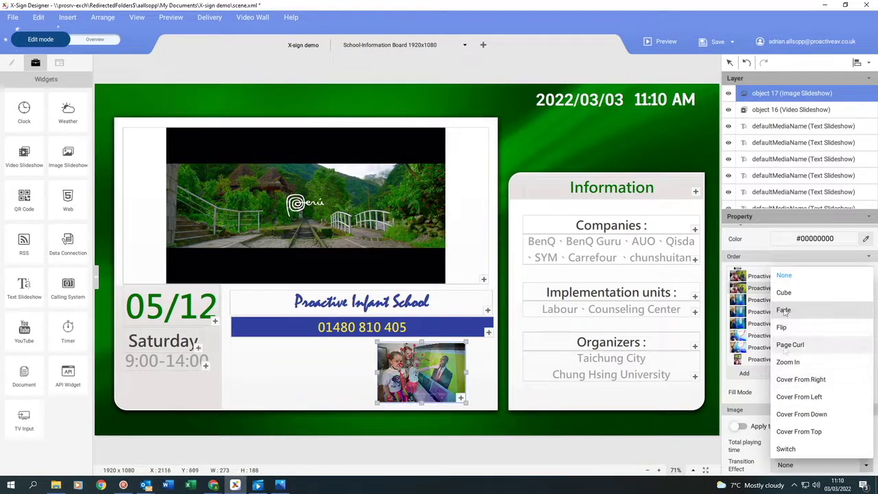
click(865, 465)
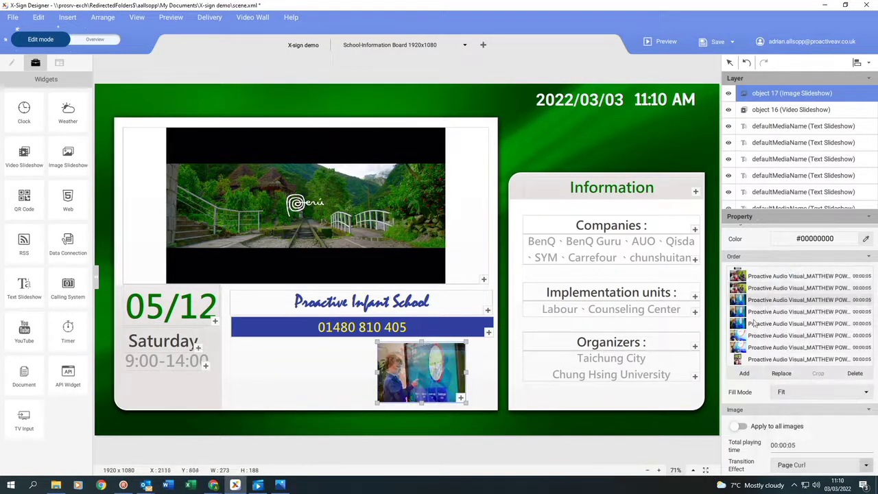
click(866, 465)
click(787, 362)
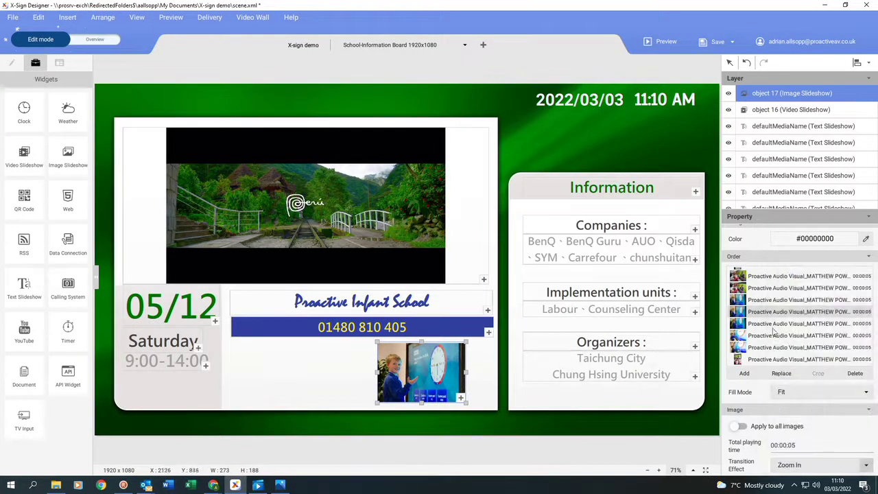
scroll(789, 411, down, 1)
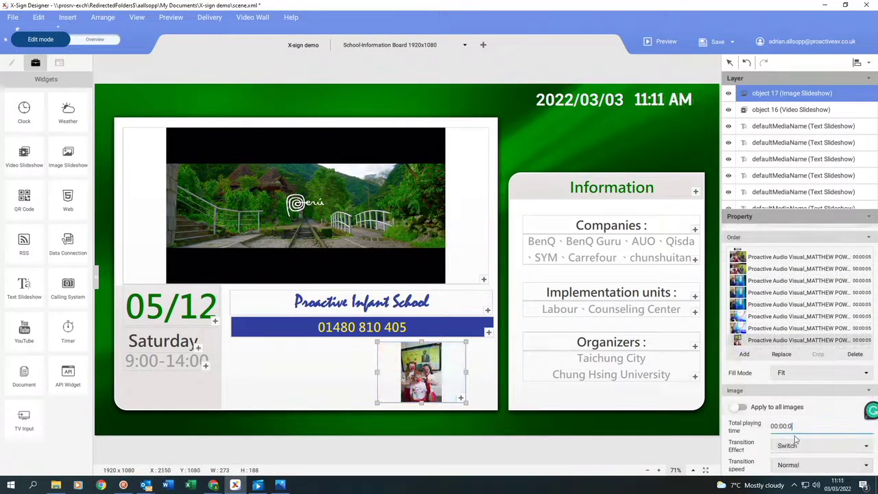
key(BackSpace)
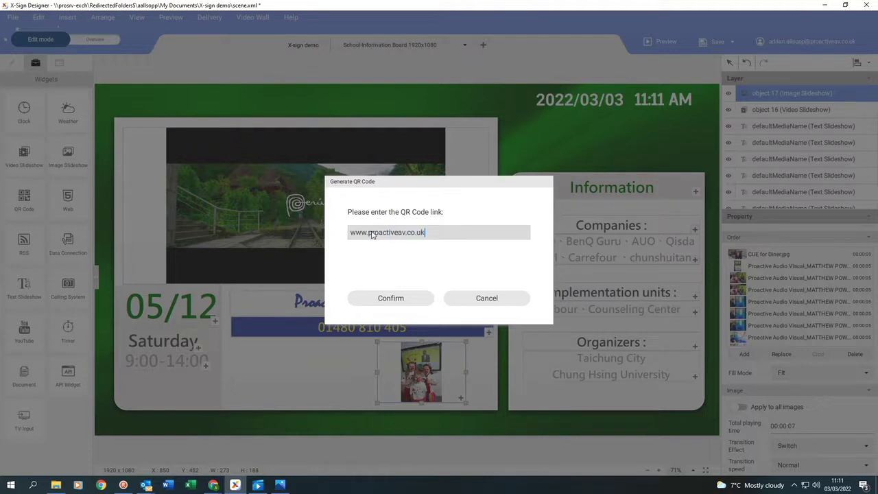
click(388, 298)
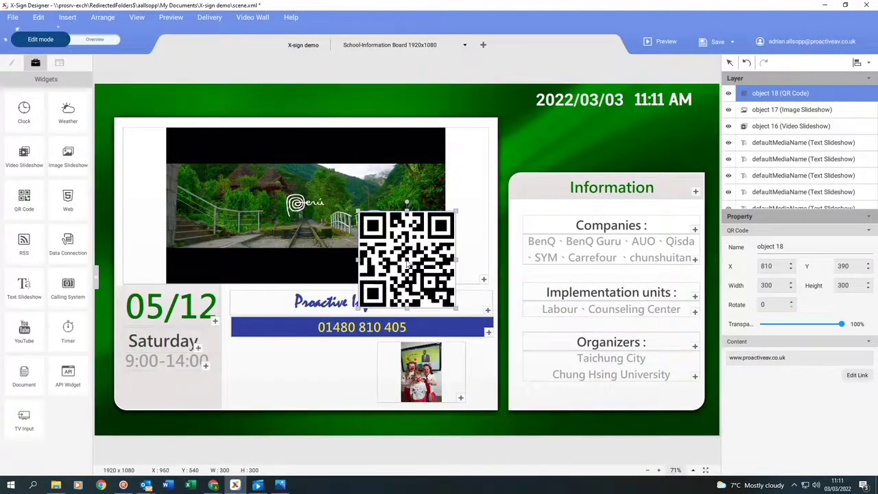
drag(410, 264, 343, 347)
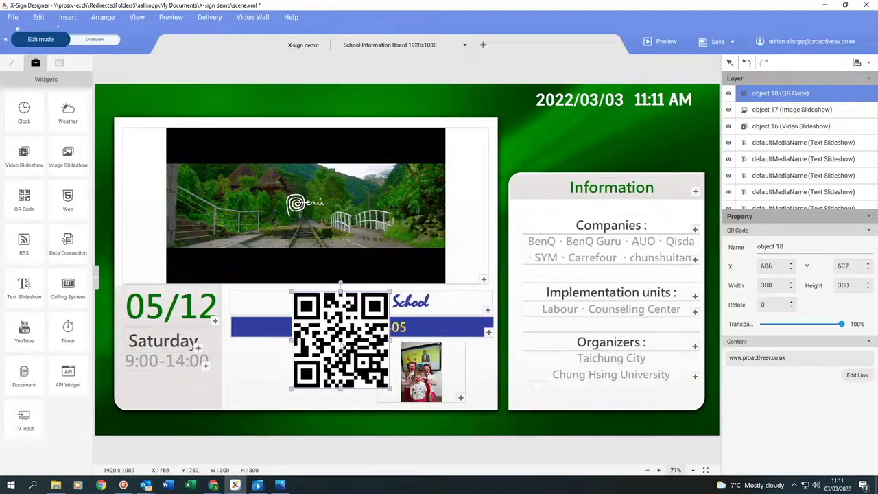
click(162, 312)
key(Delete)
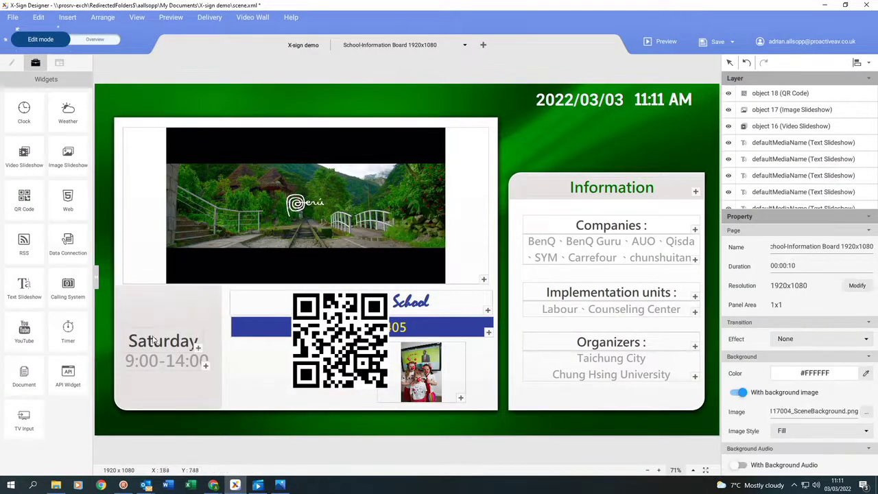
click(155, 341)
key(Delete)
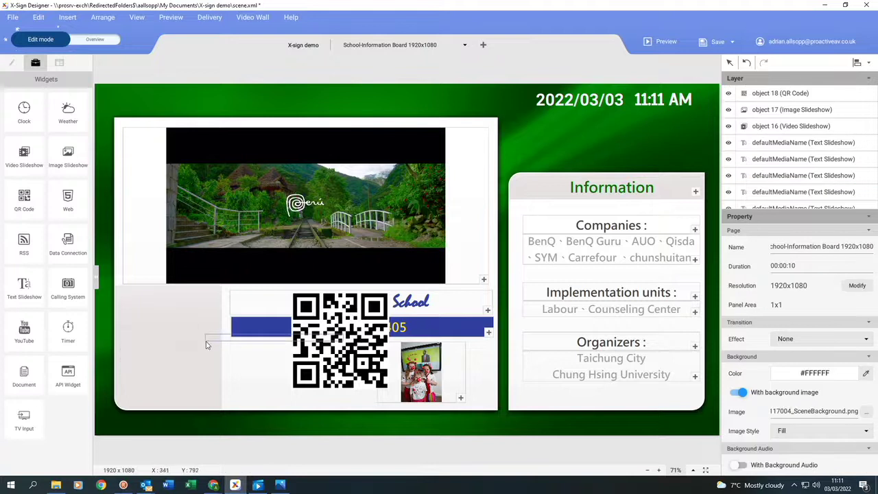
drag(206, 344, 189, 317)
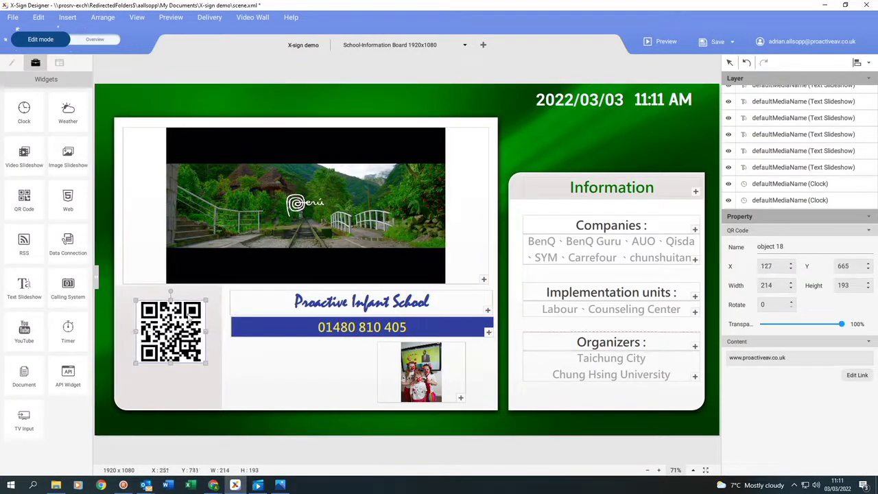
- Add a red caption 'Use camera to capture image of QR Code' below the QR code
click(11, 62)
drag(24, 110, 213, 388)
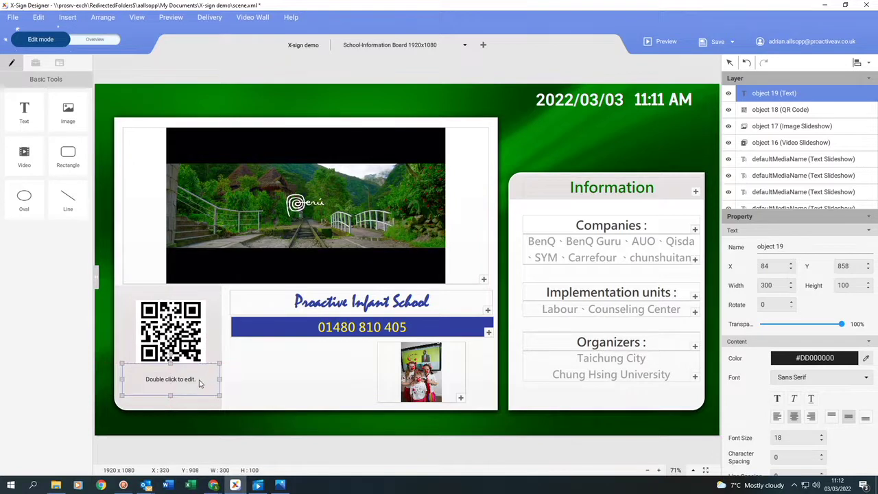
double_click(185, 384)
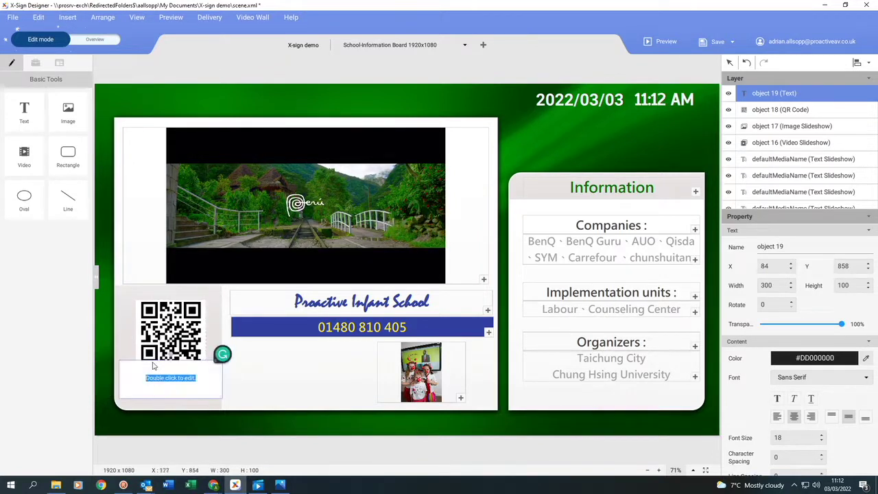
text(TAk)
key(ctrl+a)
key(ctrl+v)
scroll(795, 329, down, 3)
scroll(796, 391, up, 5)
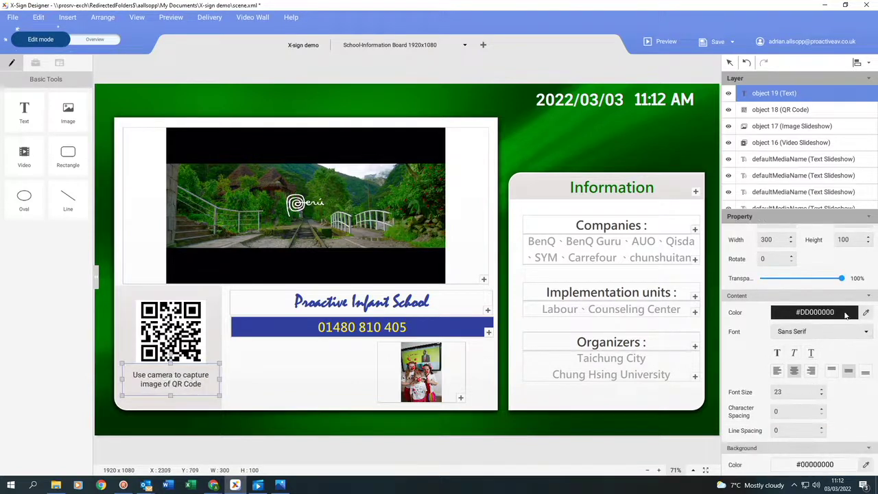
click(815, 312)
click(664, 370)
- Add another Image Slideshow and move it to the lower left
click(35, 63)
click(68, 156)
drag(455, 309, 299, 372)
- Shrink the new slideshow and fill it with all the landmark pictures
drag(272, 344, 278, 372)
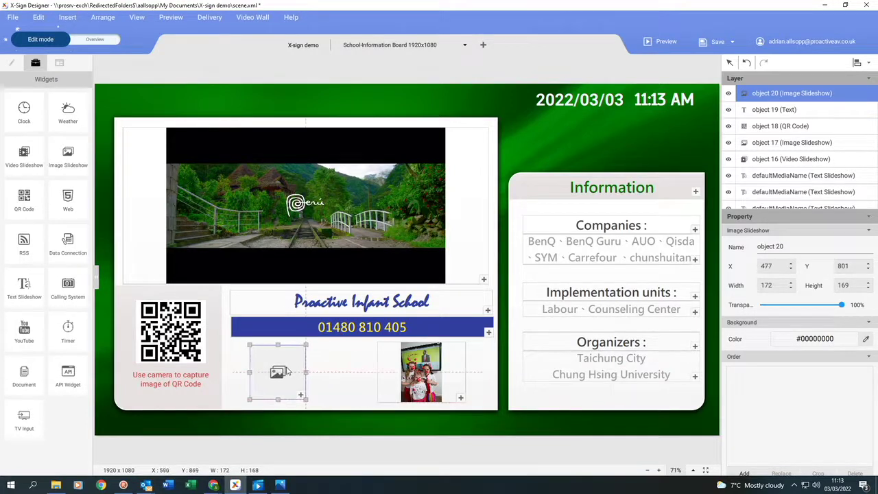
click(300, 395)
double_click(199, 89)
key(ctrl+a)
click(361, 242)
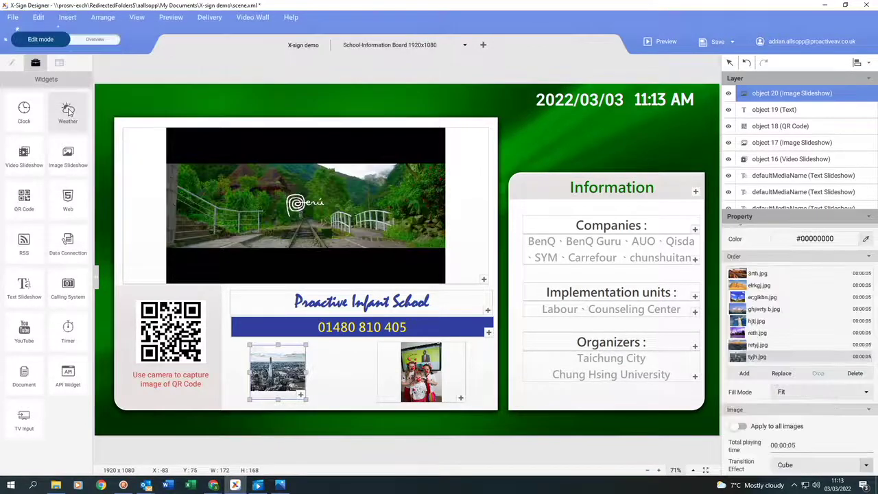
- Place a Weather widget under the clock, manually set to Huntingdon (GB)
click(68, 111)
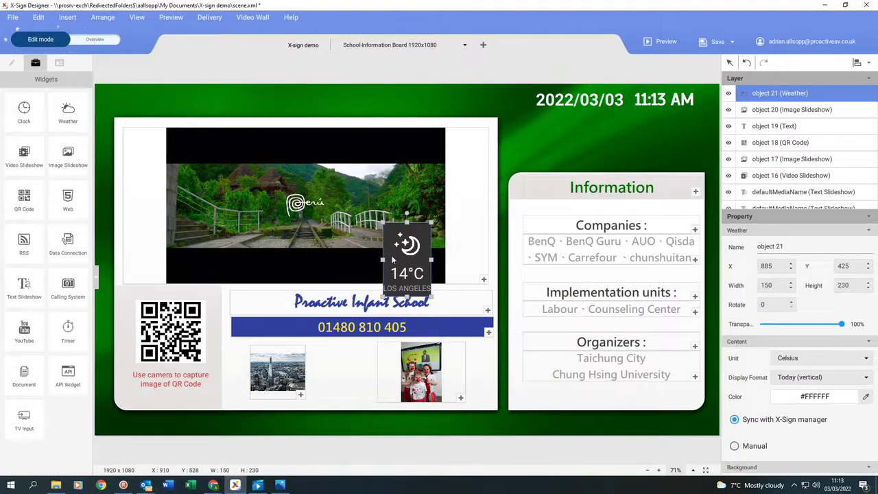
drag(393, 260, 668, 140)
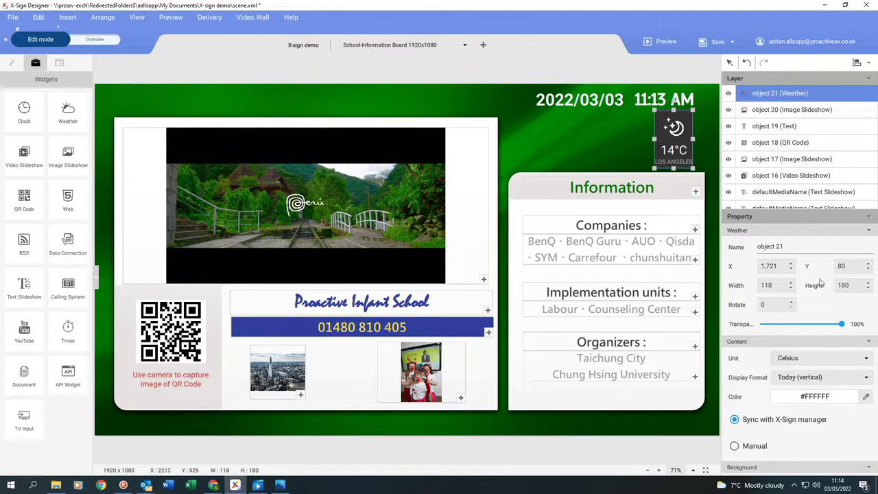
scroll(827, 317, down, 1)
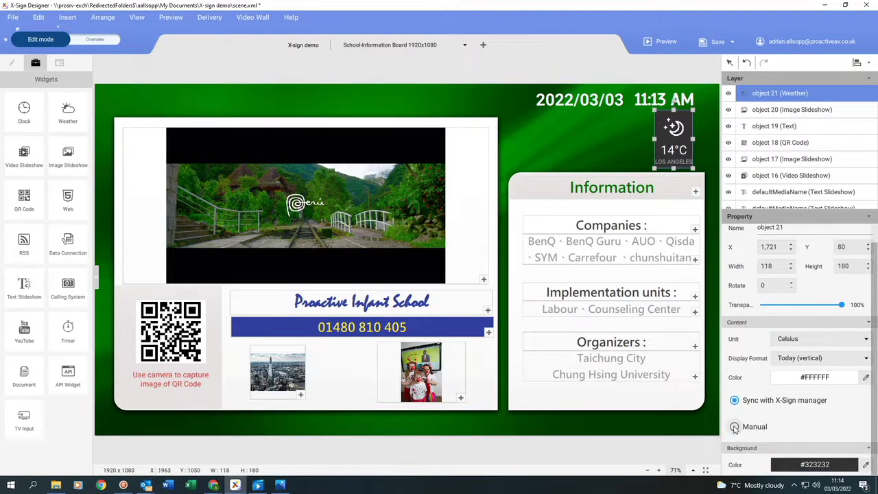
click(734, 427)
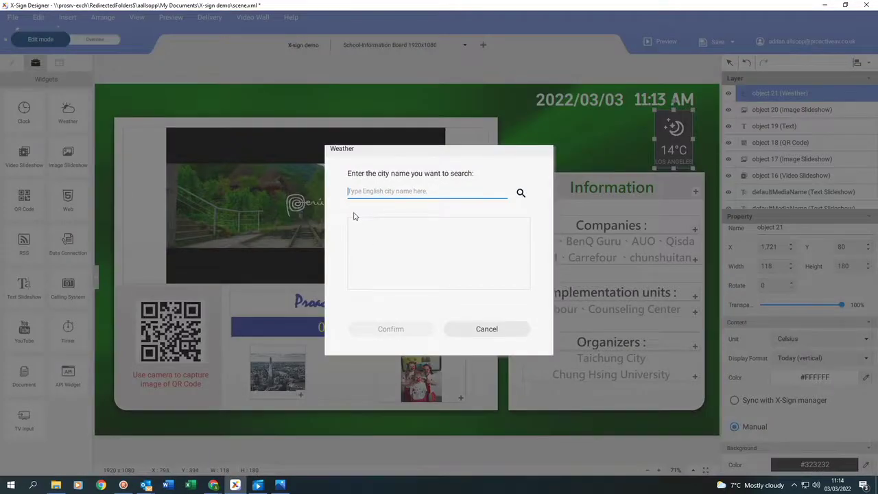
text(Huntingdon)
click(520, 194)
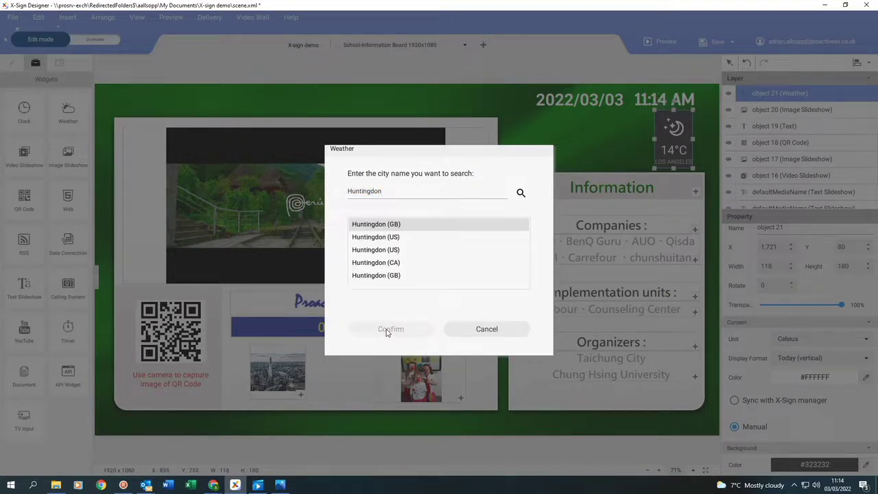
click(389, 329)
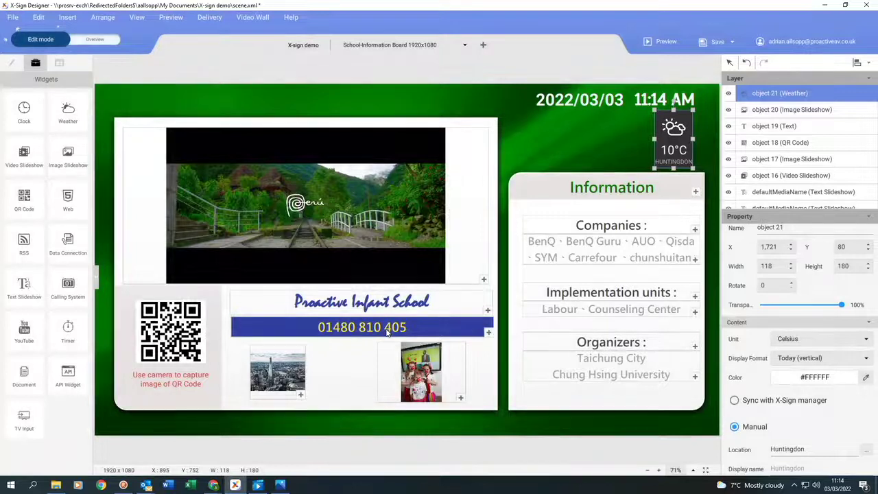
- Rename the Information heading to 'School Values' and delete the panel's old text boxes
double_click(559, 190)
text(School Values)
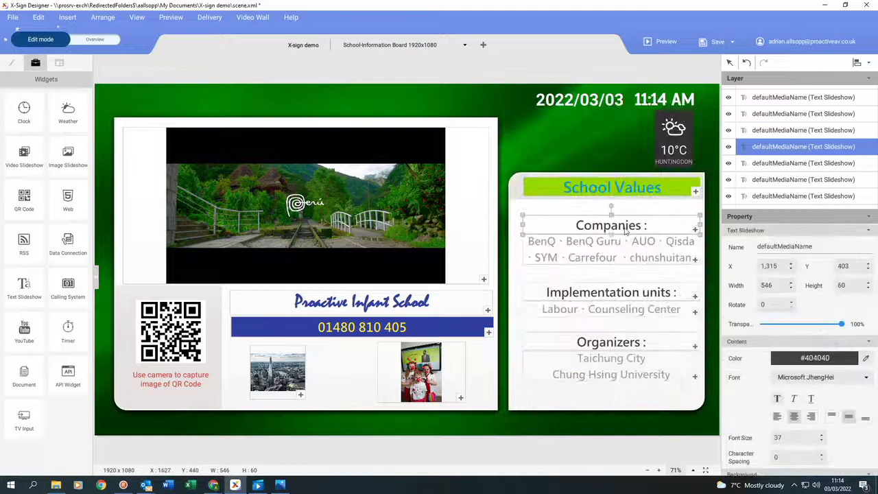
click(623, 231)
key(Delete)
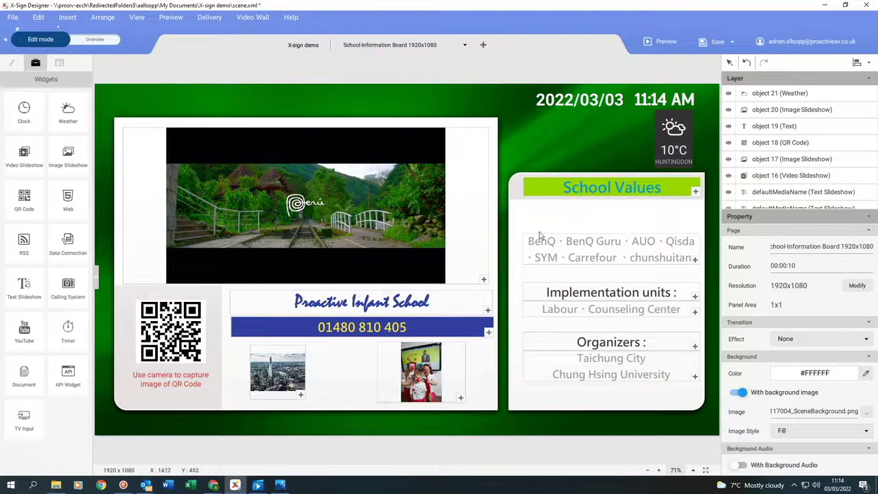
drag(519, 225, 692, 396)
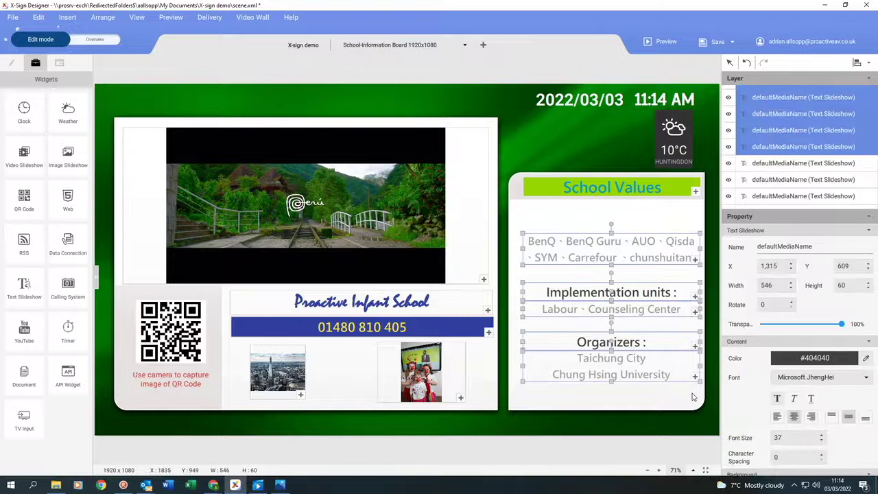
key(Delete)
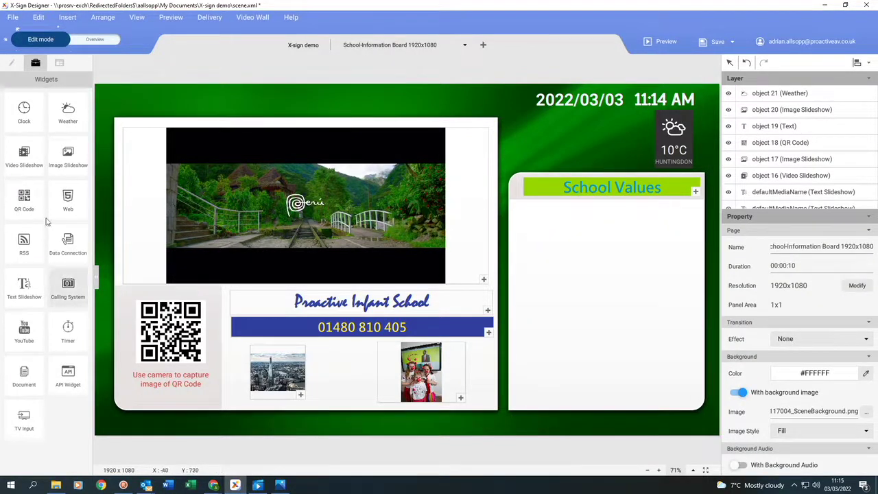
- Draw a text box in the panel, paste the school values paragraph, and set font size 24
click(12, 63)
drag(24, 109, 572, 258)
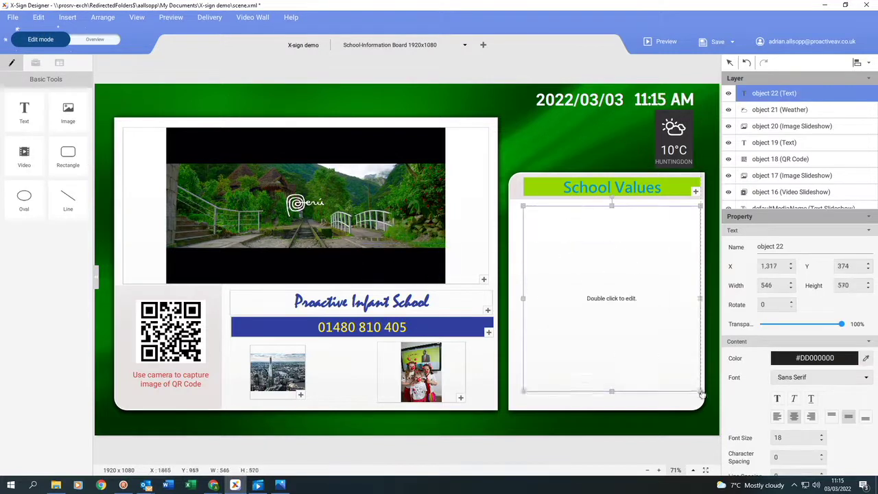
key(alt+Tab)
key(Return)
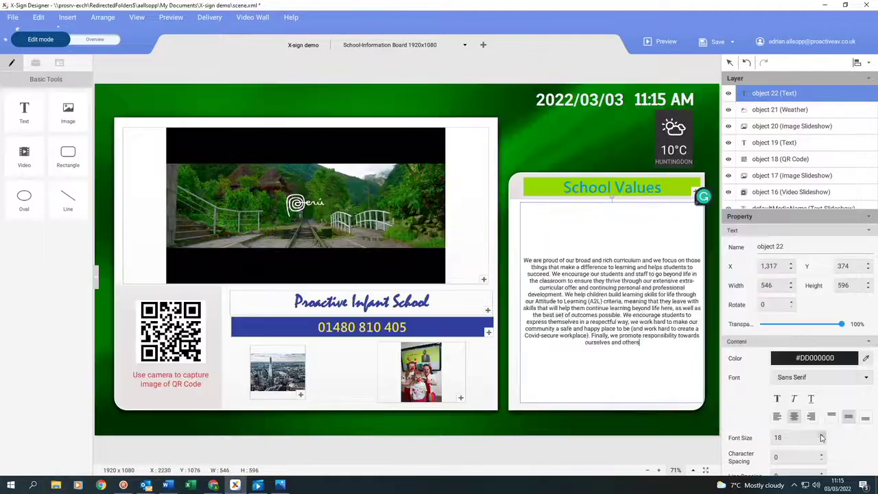
click(823, 435)
click(822, 435)
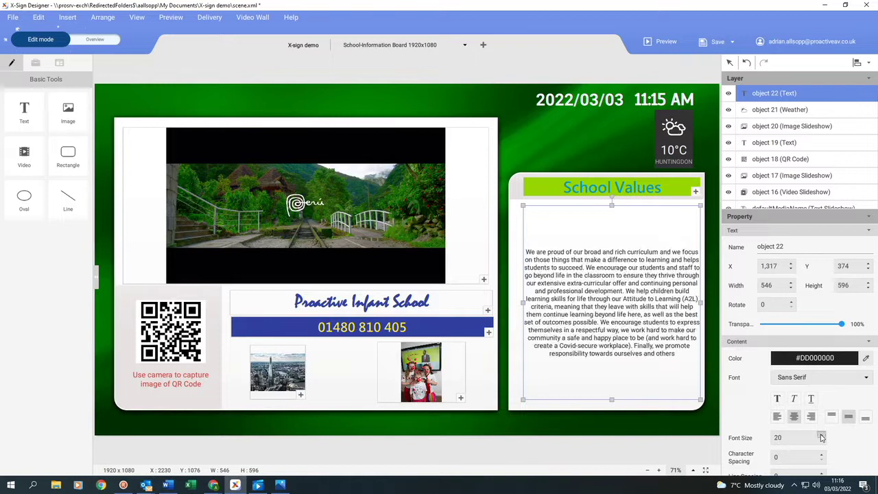
click(822, 436)
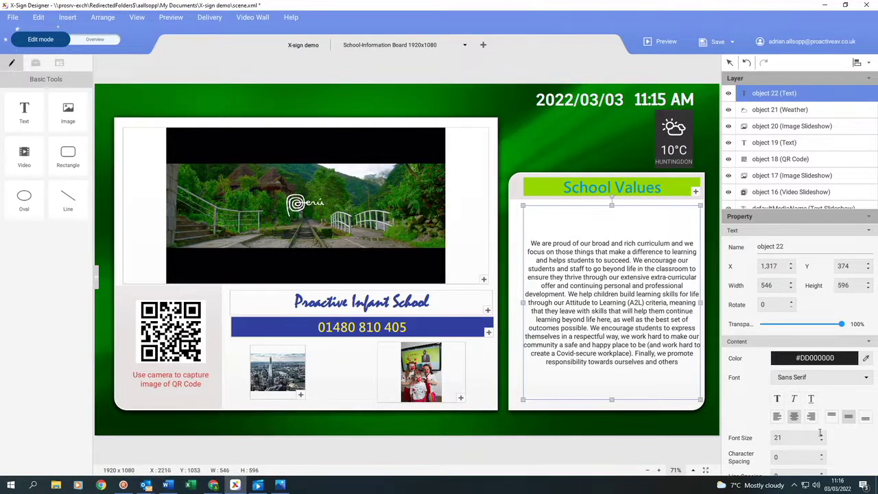
click(821, 434)
click(821, 434)
click(821, 435)
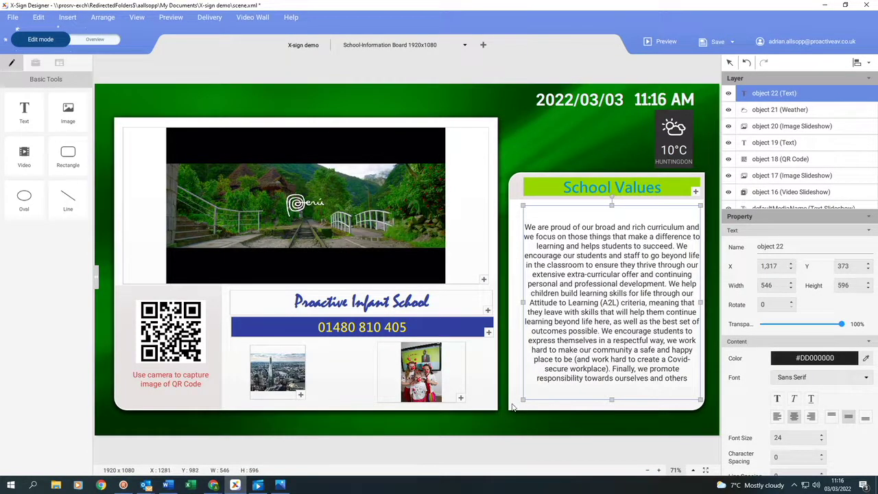
click(511, 407)
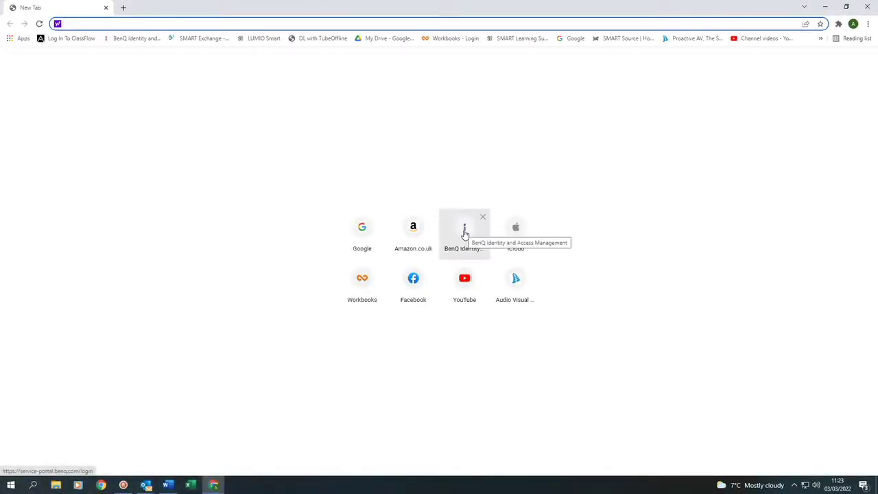
click(464, 234)
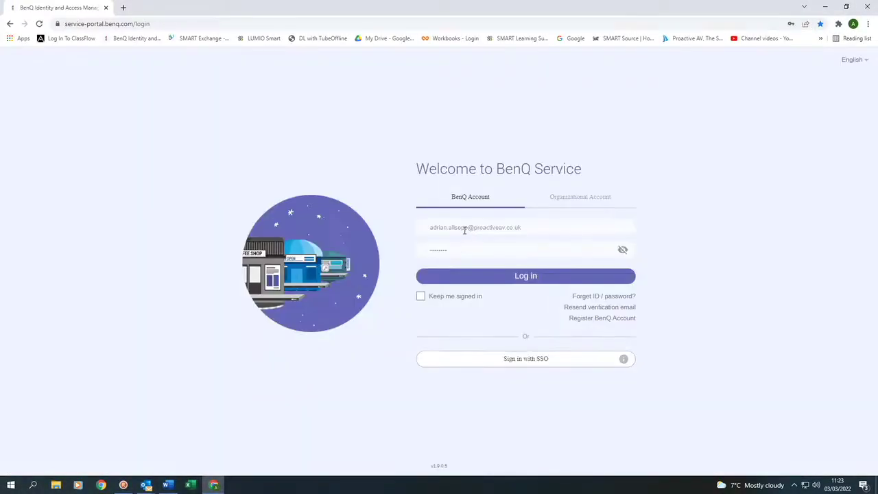
click(524, 277)
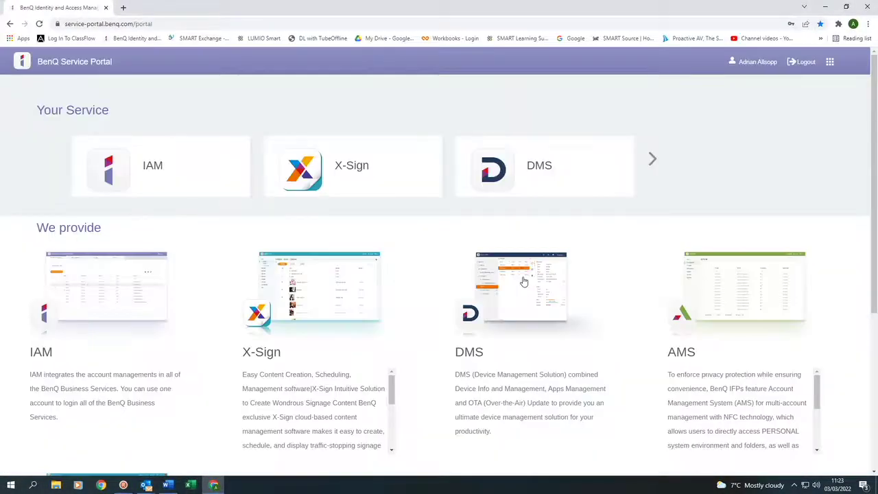
click(359, 167)
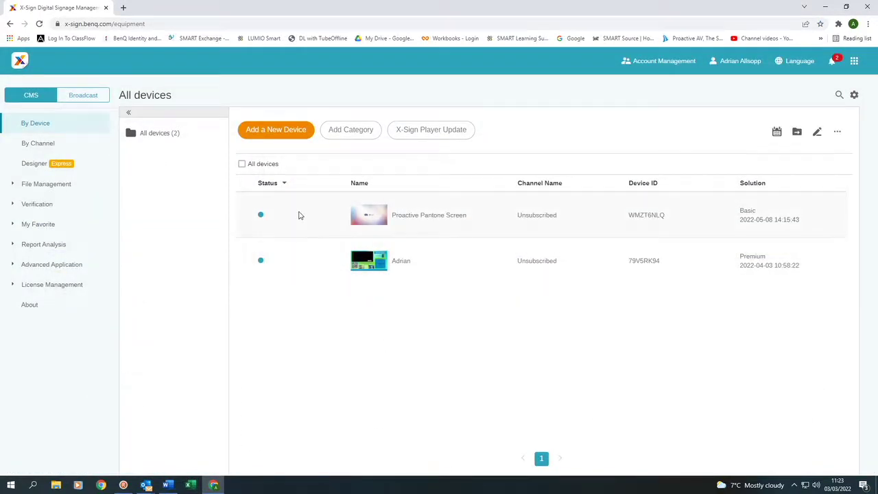
- Open the Proactive Pantone Screen's schedule and start a new entry on 2022-03-04
click(776, 133)
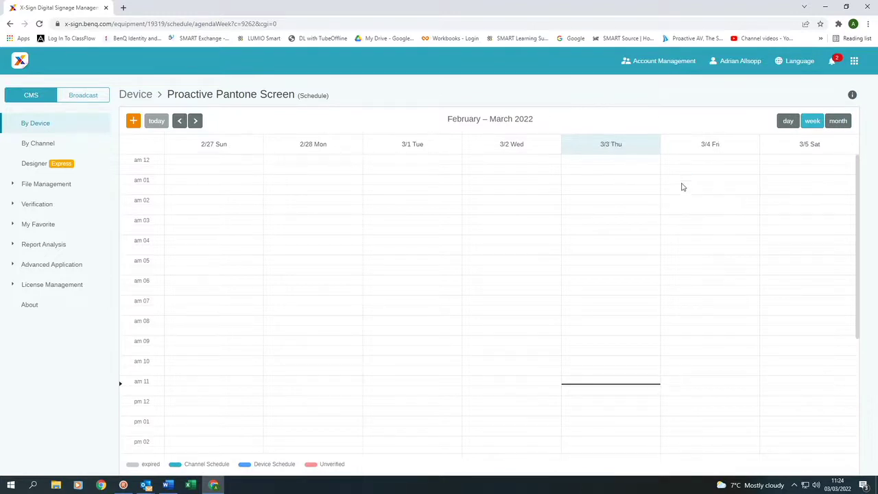
scroll(692, 262, down, 1)
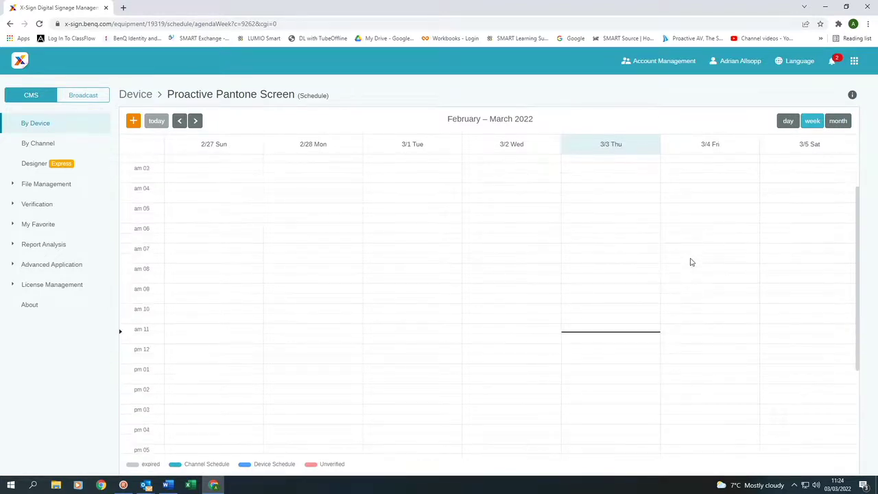
click(675, 312)
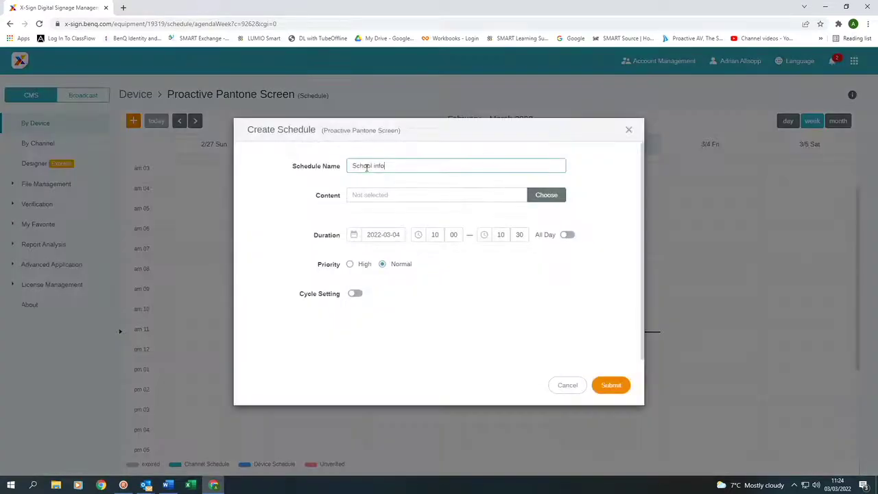
- Assign School Information.diff as the schedule content and set the end time to 12:30
click(545, 195)
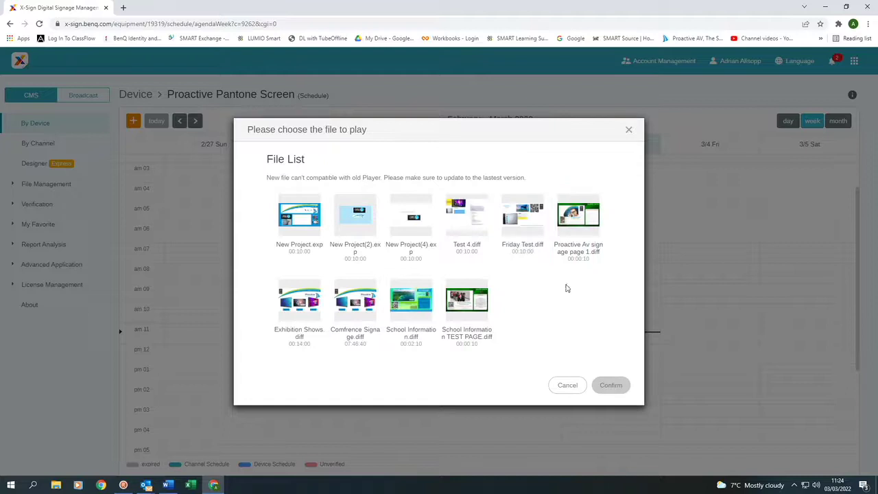
click(408, 302)
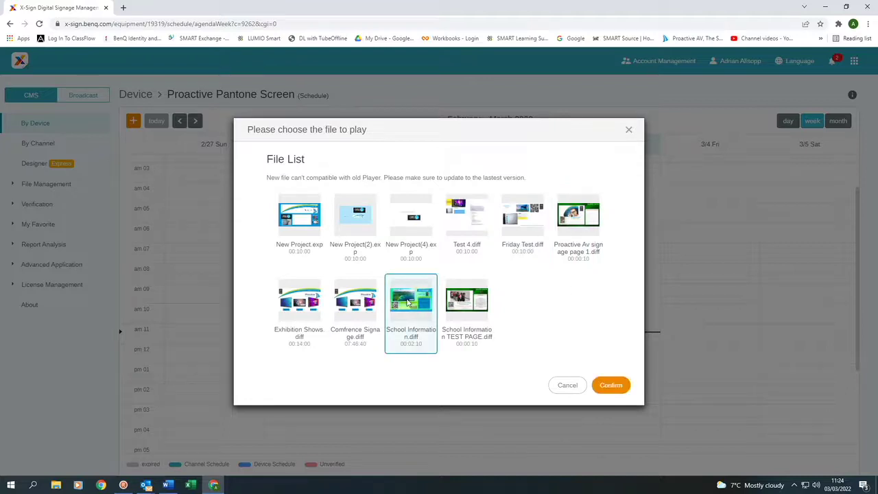
click(611, 386)
click(499, 236)
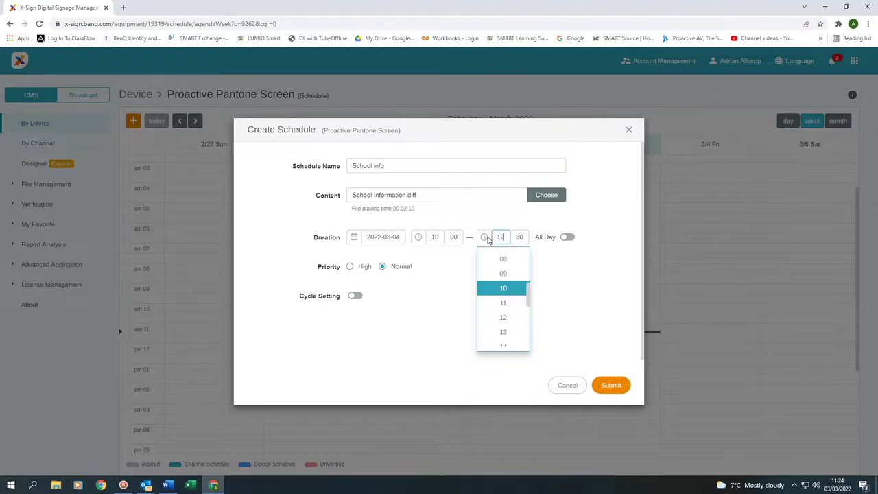
click(560, 277)
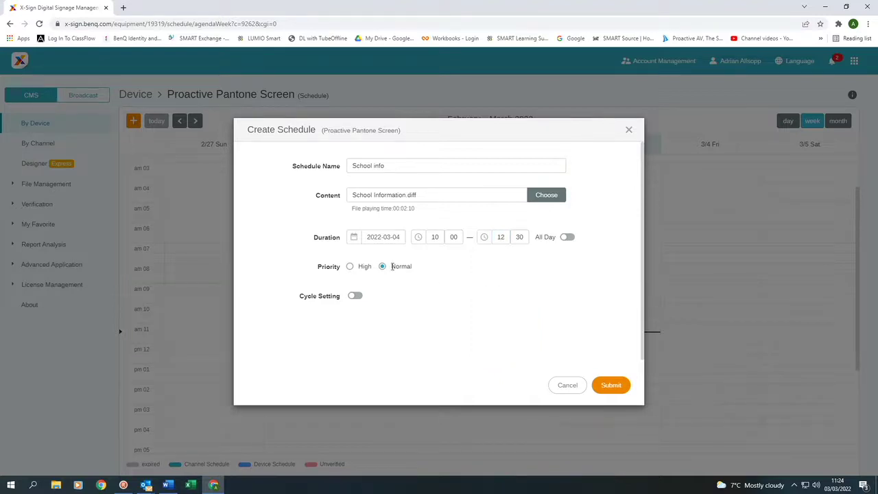